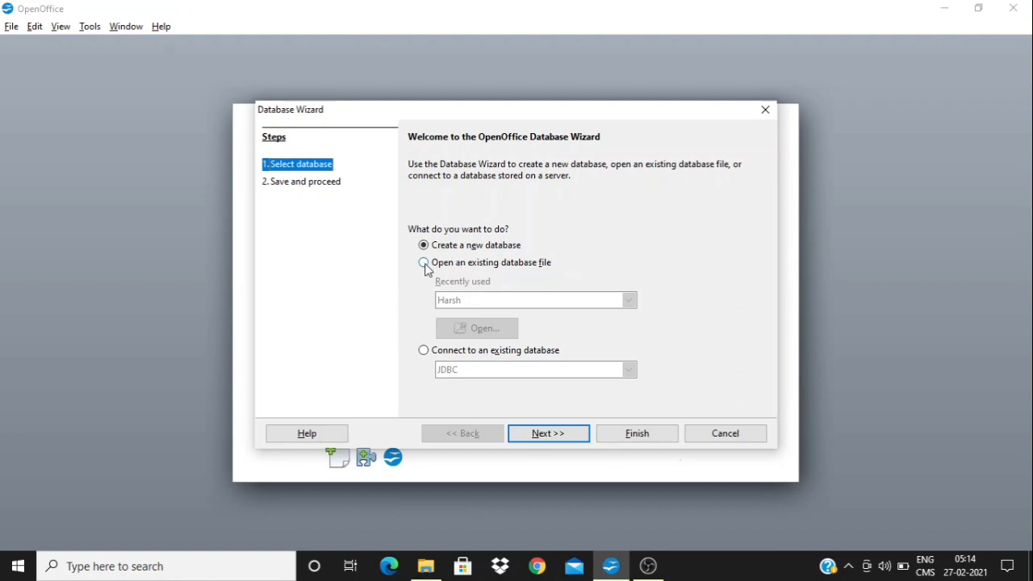
# Review the wizard's options for opening an existing database file and connecting to an existing database, including the available connection types.
pyautogui.click(424, 264)
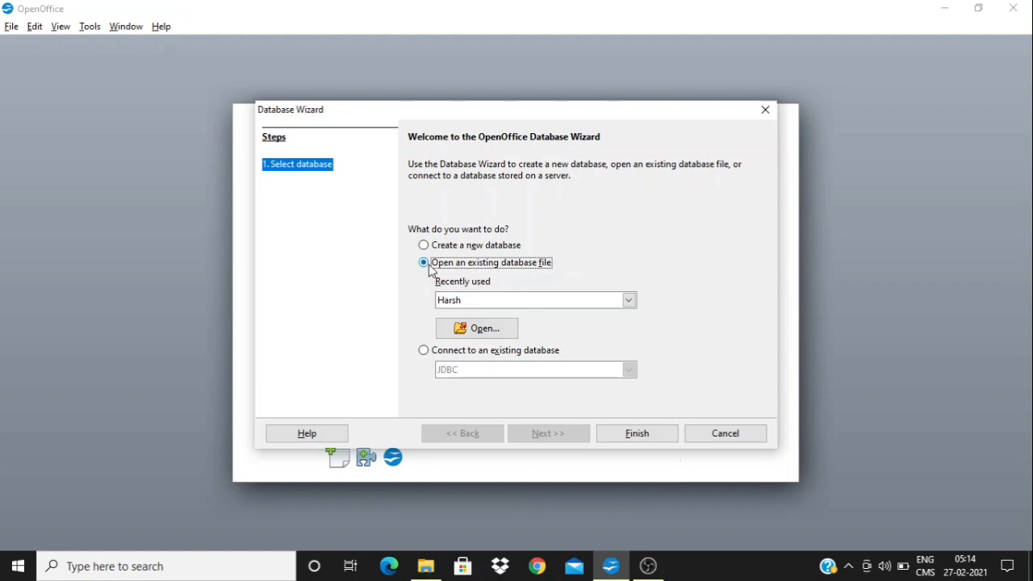
pyautogui.click(425, 352)
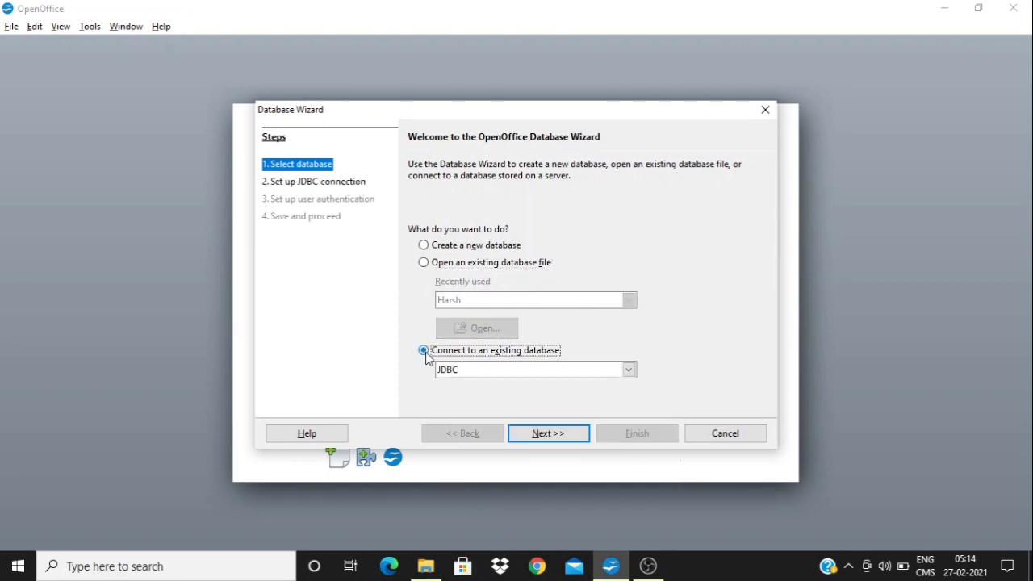
pyautogui.click(628, 371)
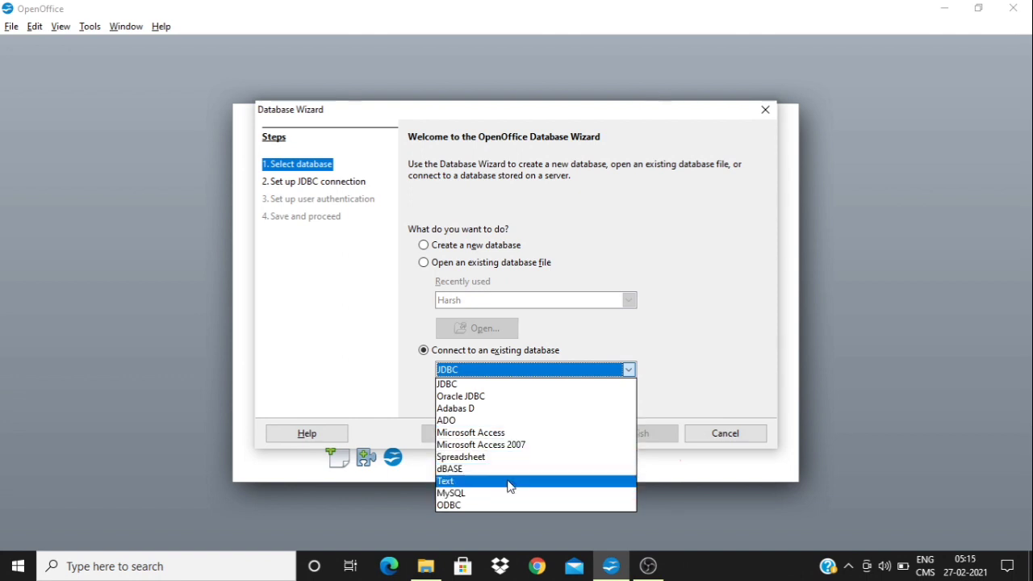
pyautogui.click(603, 372)
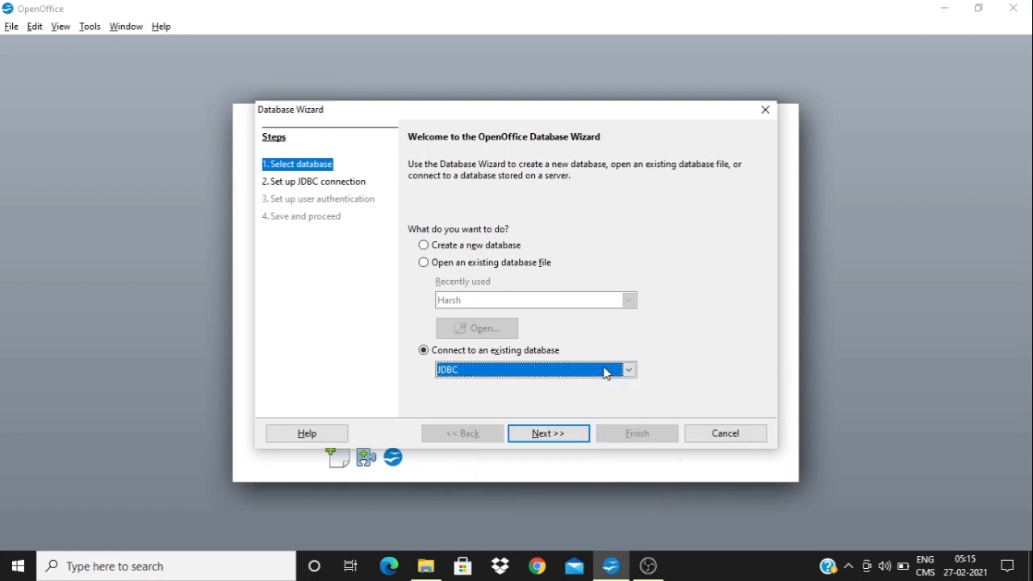
# Choose to create a new database and finish the wizard with the database registered and opened for editing.
pyautogui.click(423, 246)
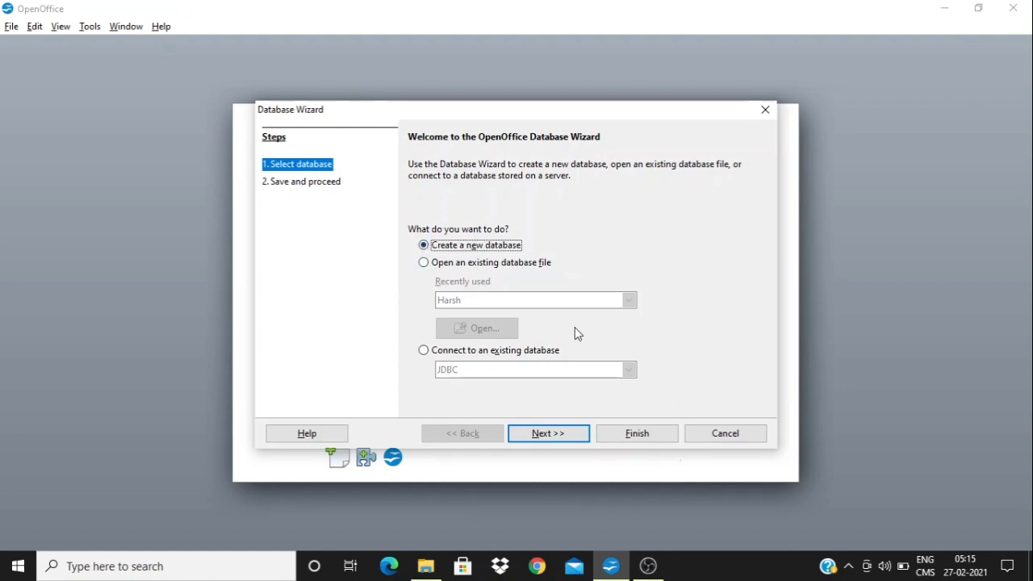
pyautogui.click(553, 439)
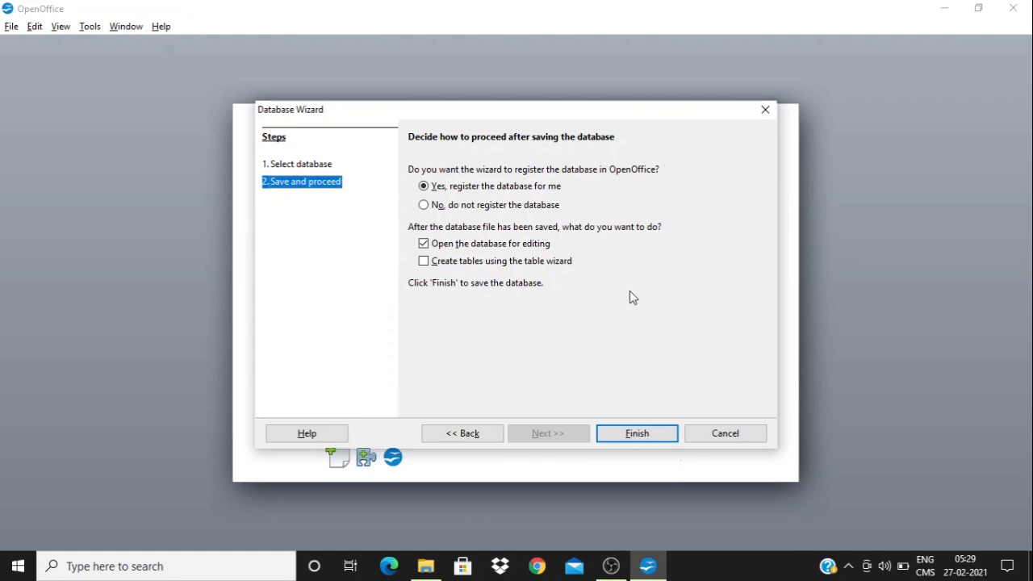
pyautogui.click(637, 434)
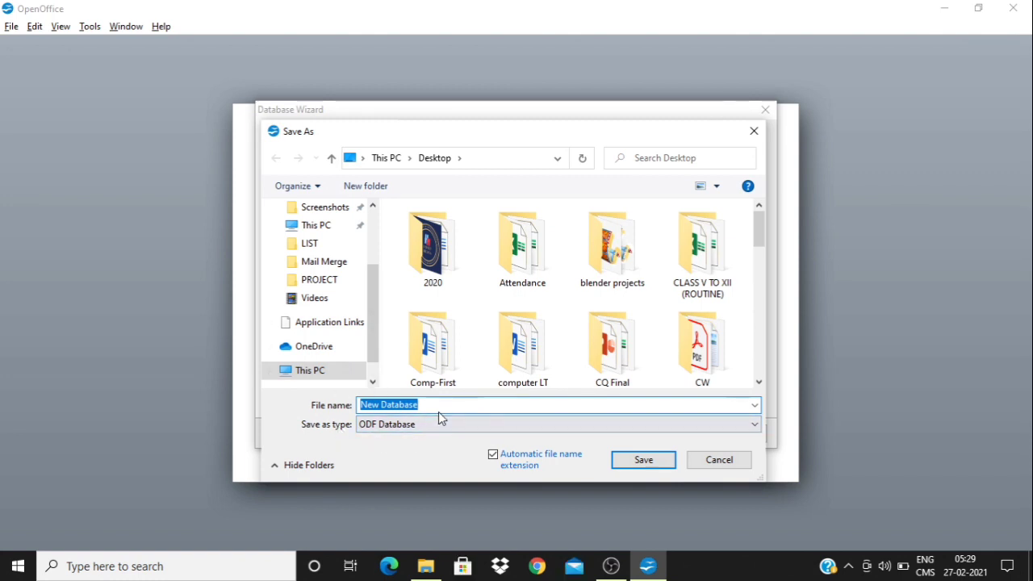
# Save the new database on the Desktop under the name Mydatabase.
pyautogui.write('Mydatabase')
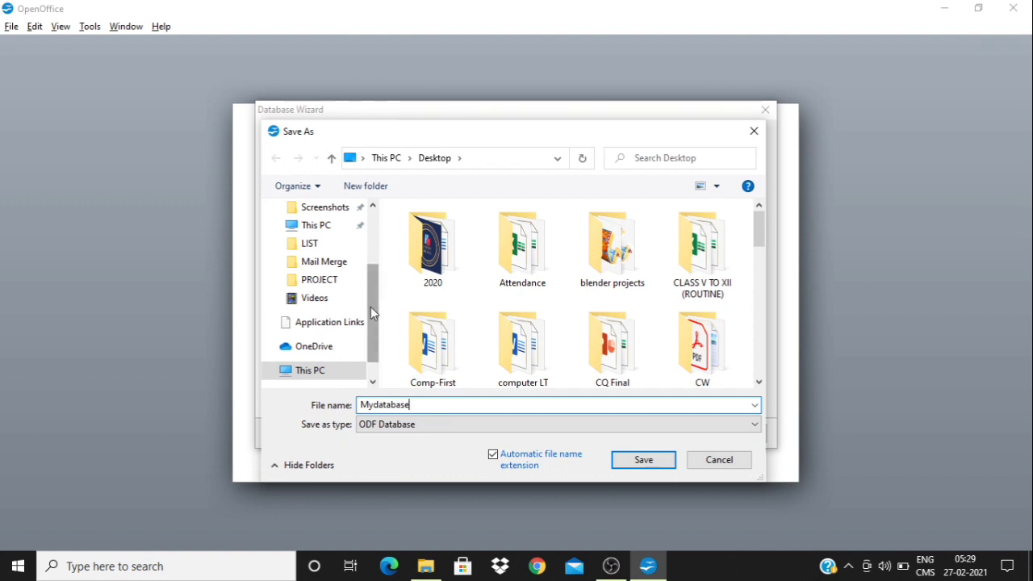
pyautogui.scroll(2, 371, 307)
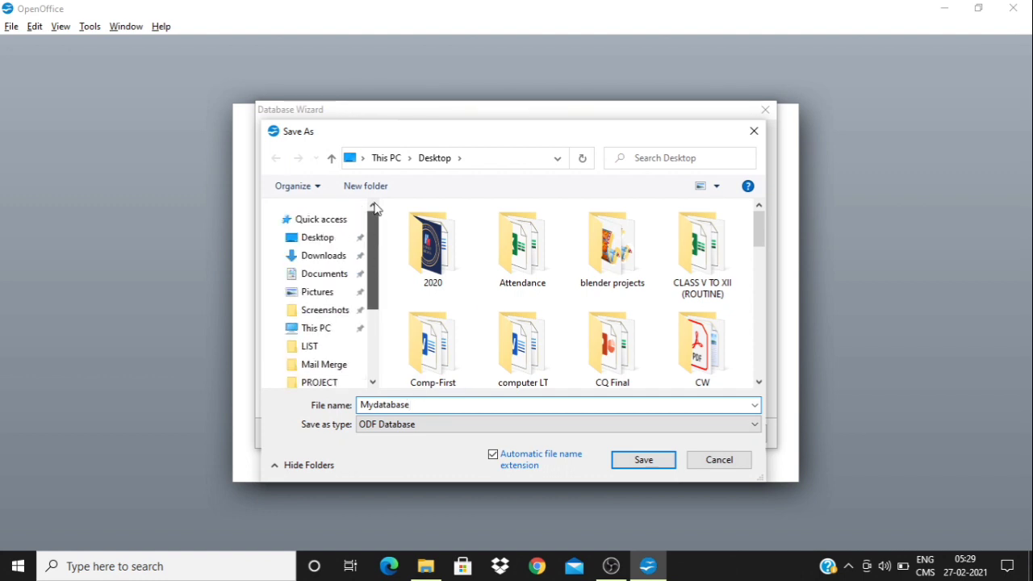
pyautogui.click(319, 238)
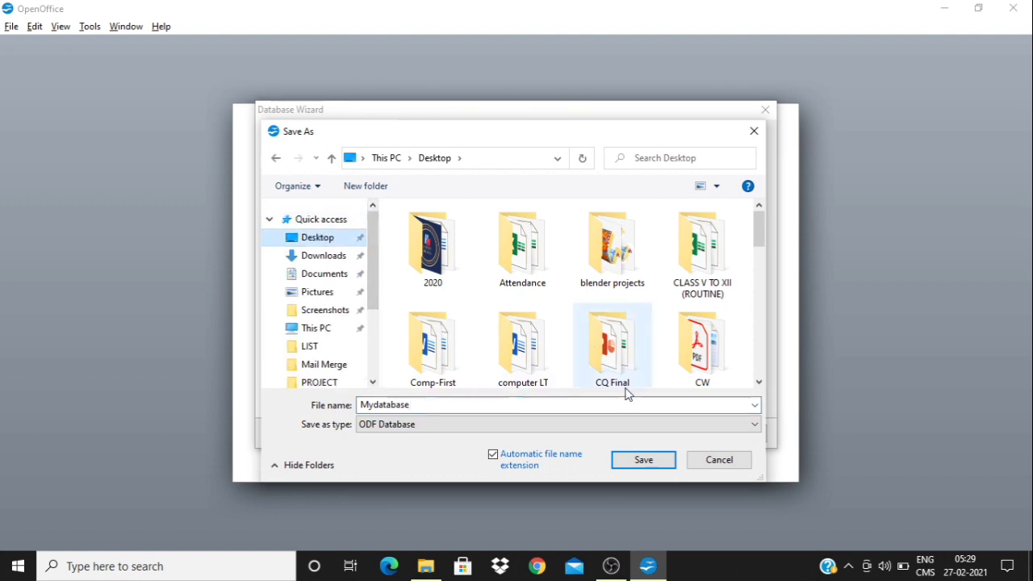
pyautogui.click(653, 459)
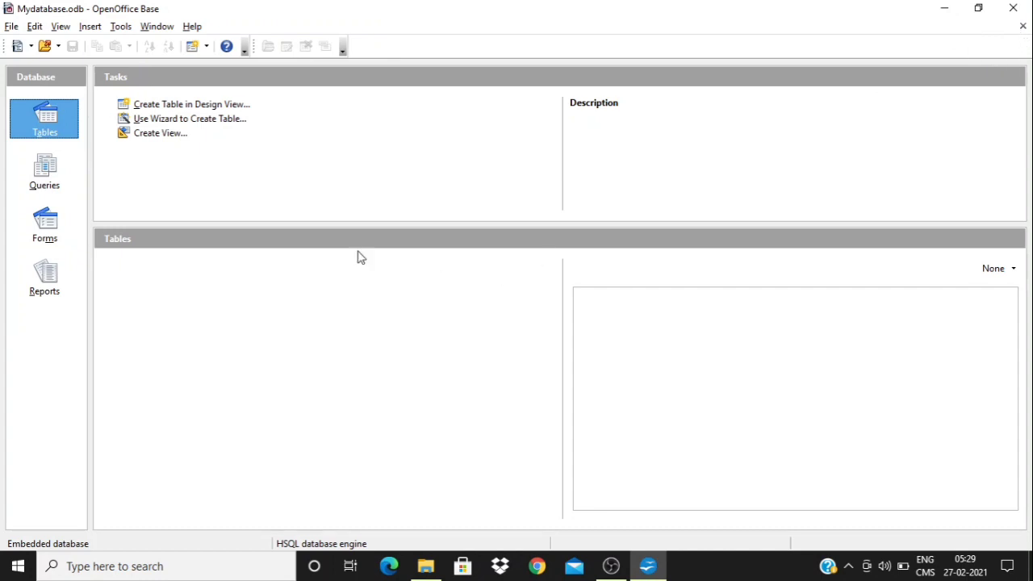
pyautogui.click(199, 120)
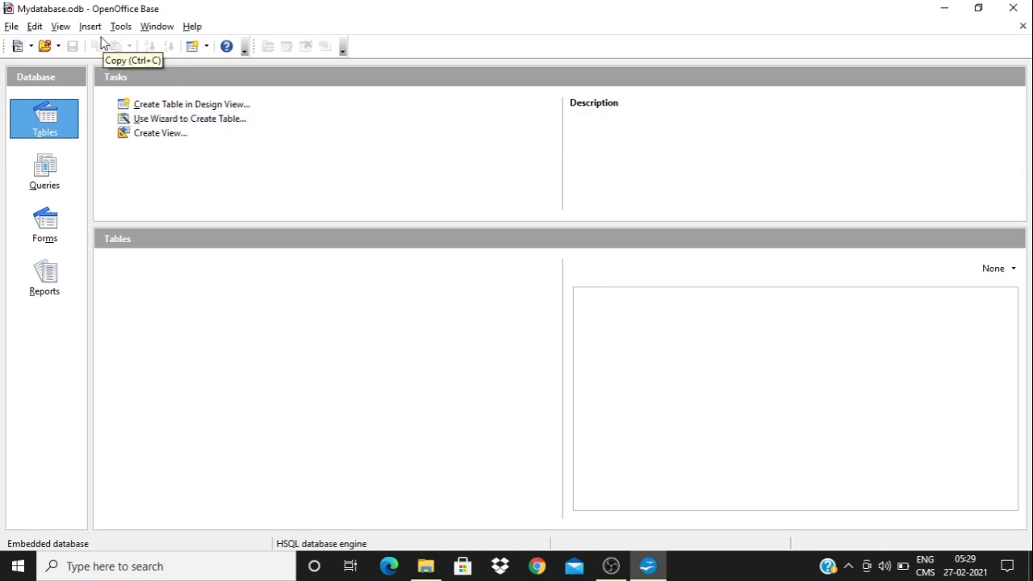
pyautogui.click(13, 29)
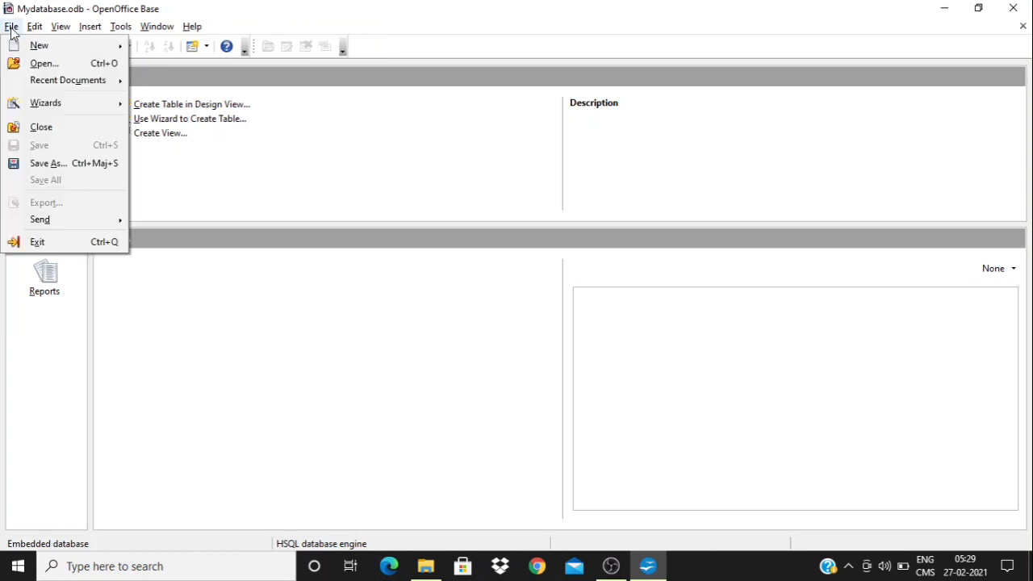
pyautogui.click(296, 335)
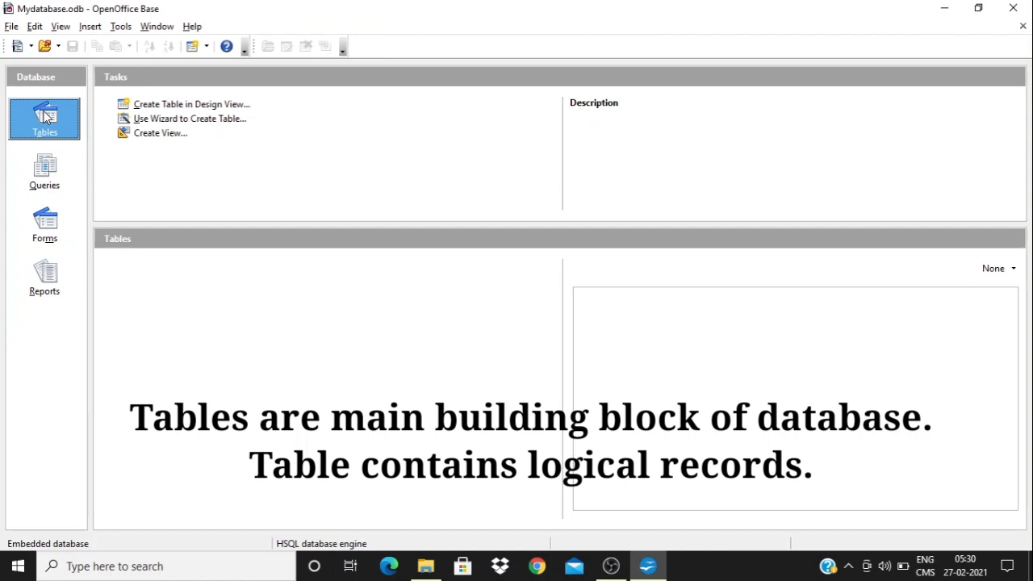
# Examine the creation tasks offered for the database's queries, forms and reports.
pyautogui.click(50, 187)
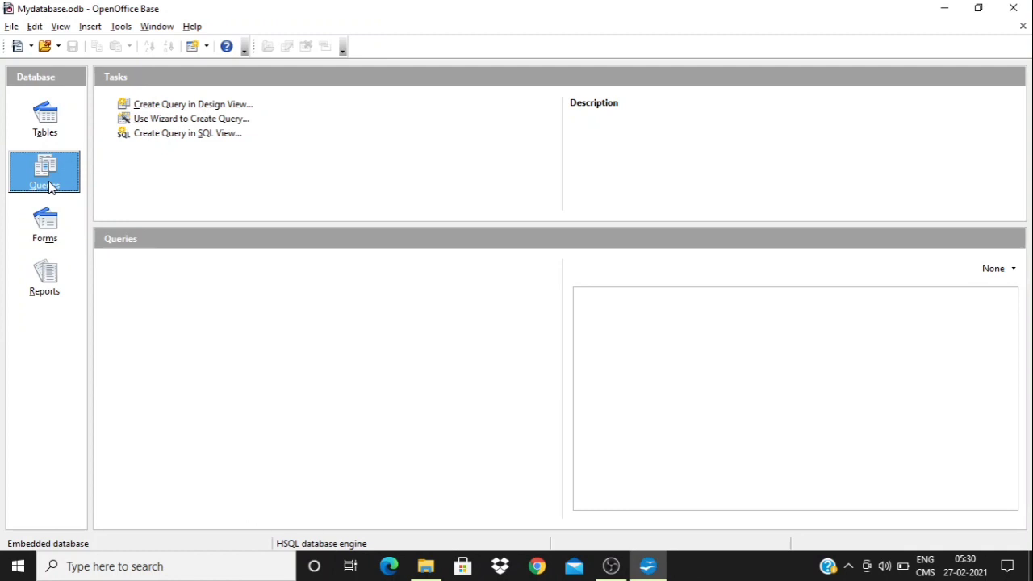
pyautogui.click(42, 229)
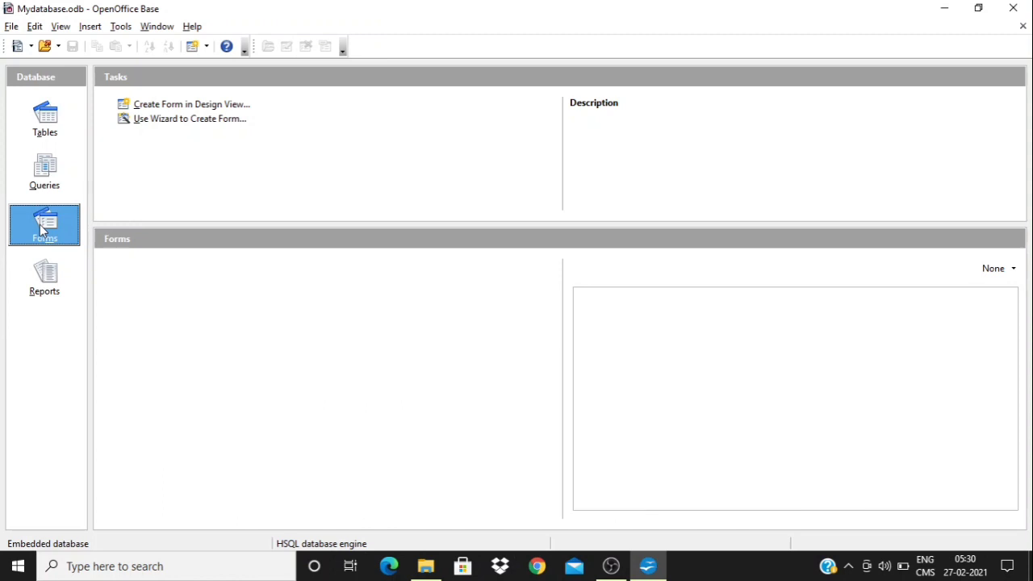
pyautogui.click(45, 280)
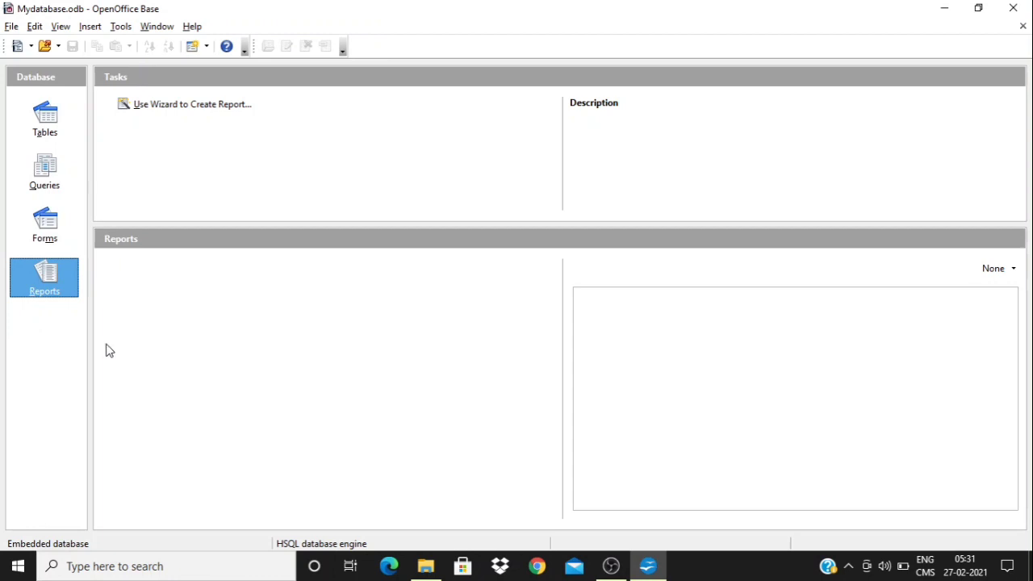
# Start creating a table with the Table Wizard and set the sample table category to Personal.
pyautogui.click(36, 120)
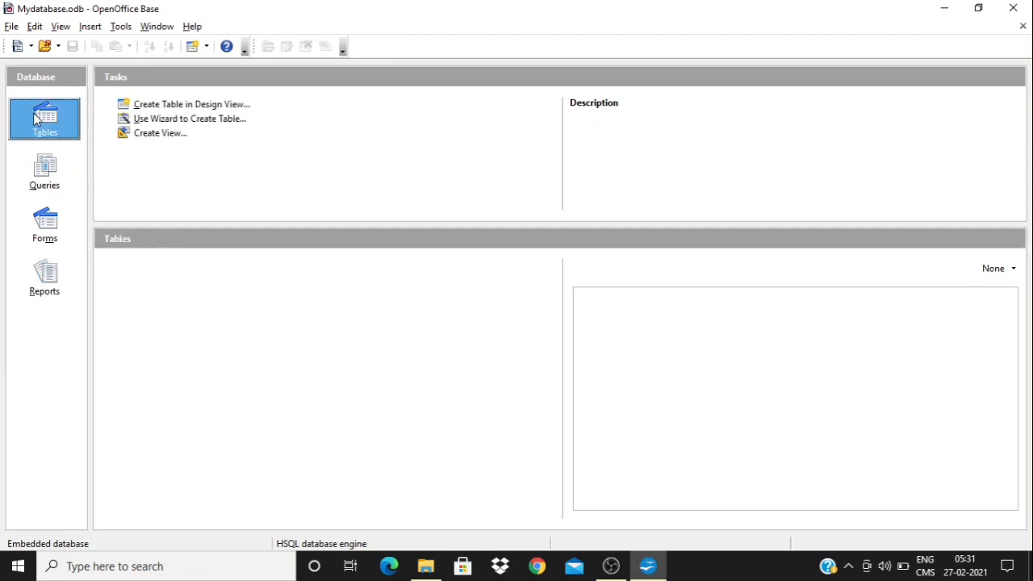
pyautogui.click(202, 129)
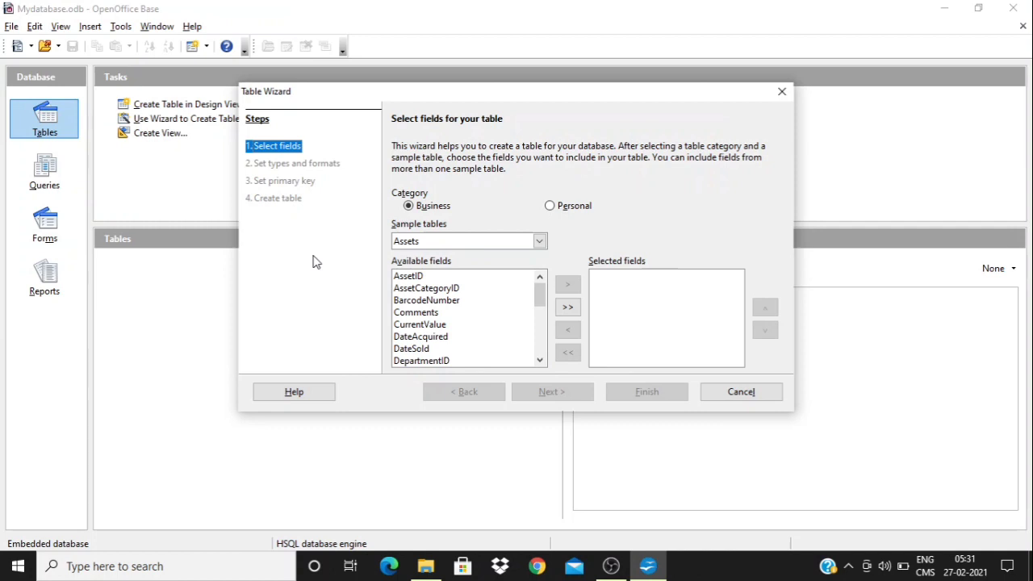
pyautogui.moveTo(547, 102); pyautogui.dragTo(693, 121)
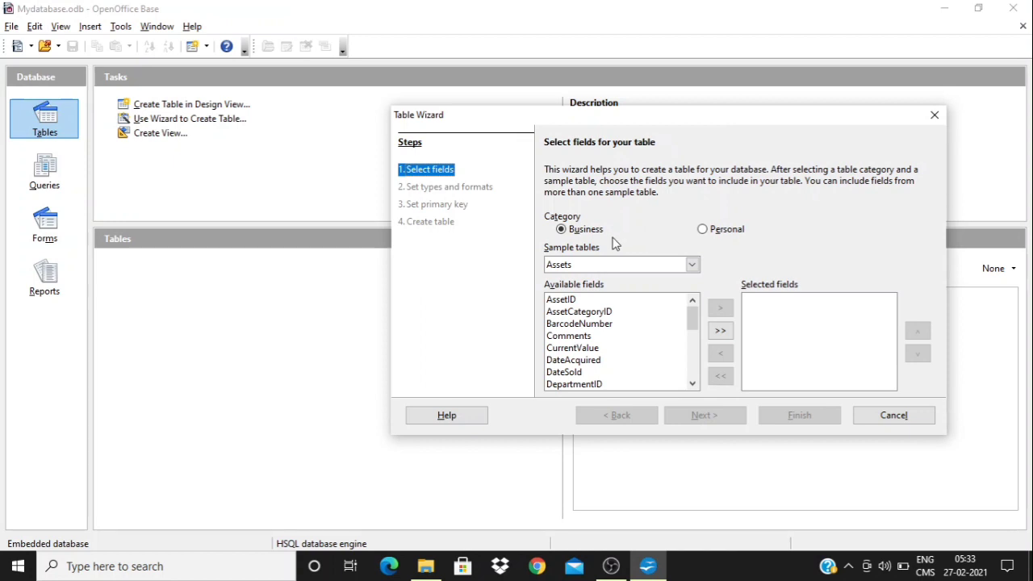
pyautogui.click(702, 229)
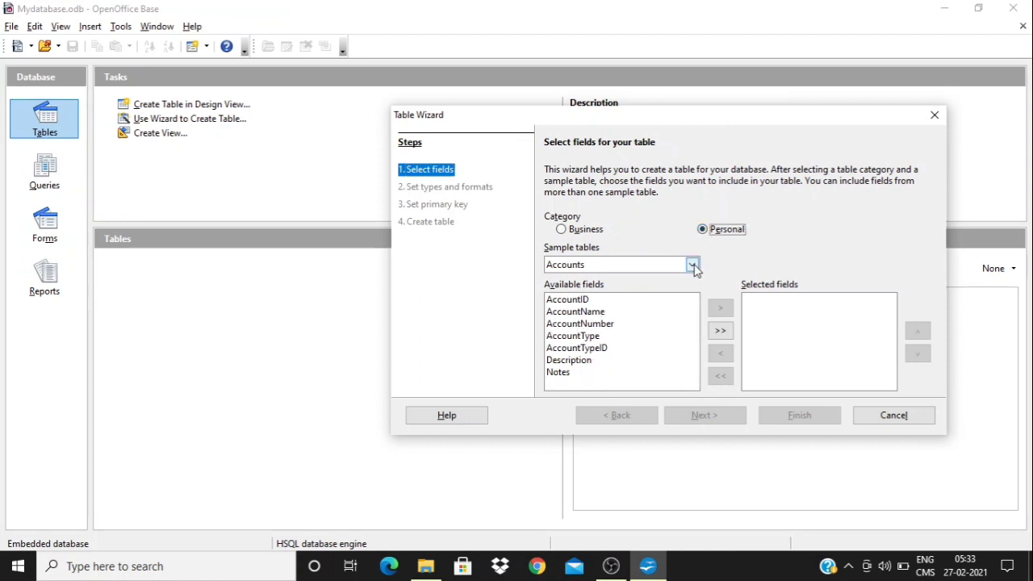
# Look through the sample tables of the Personal category, ending with Accounts selected.
pyautogui.click(692, 266)
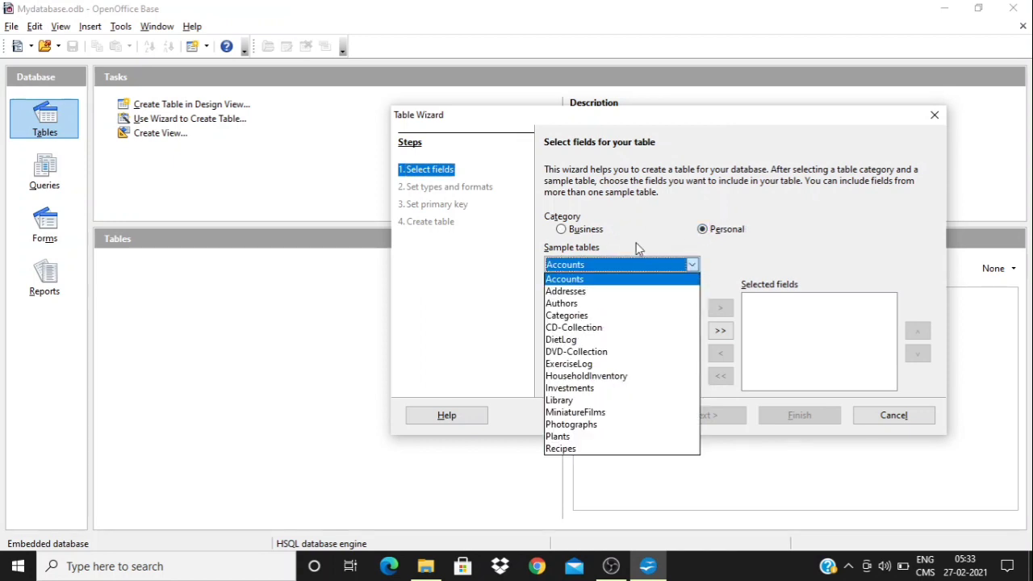
pyautogui.click(560, 235)
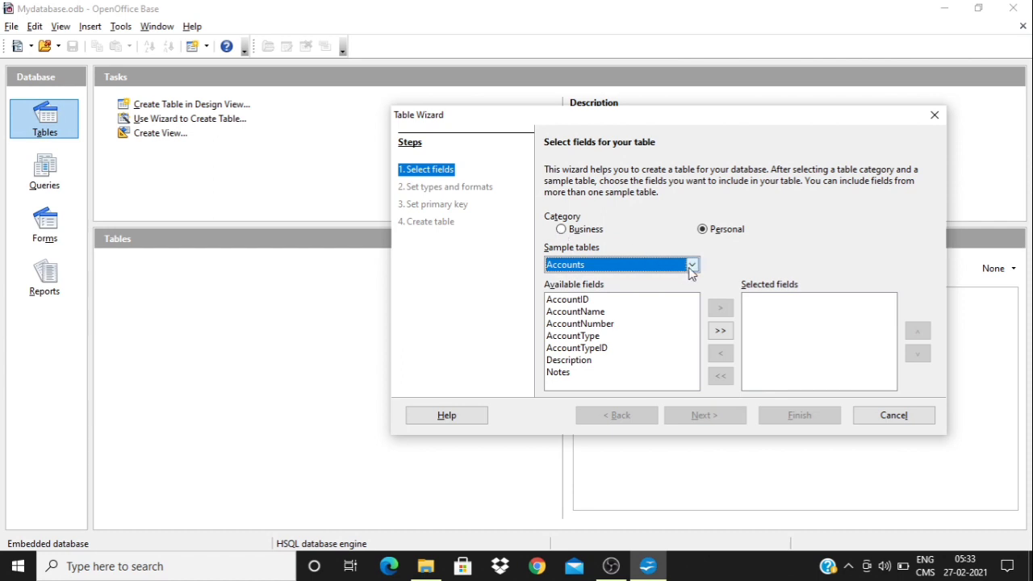
pyautogui.click(691, 268)
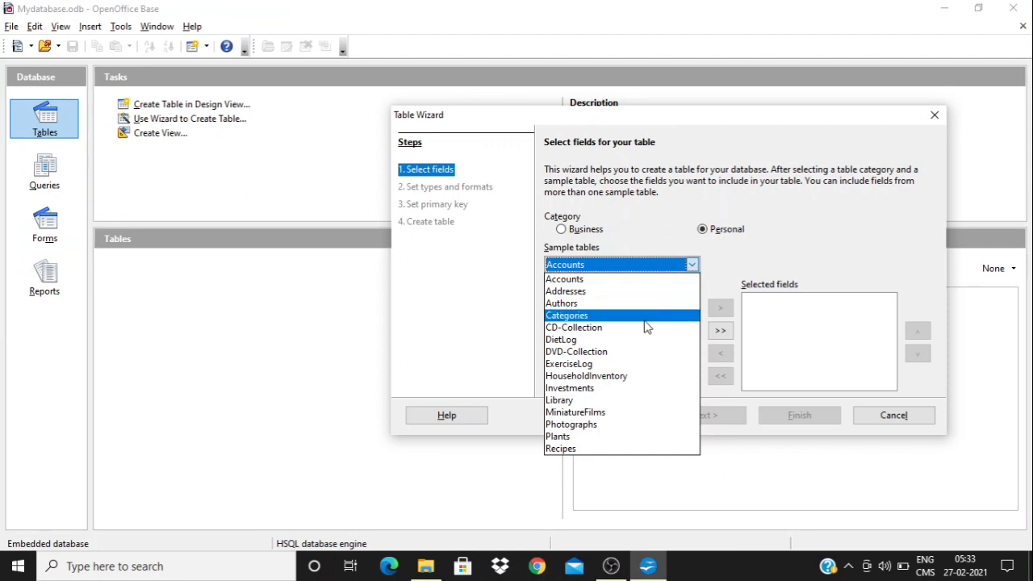
pyautogui.press('Down')
pyautogui.press('Down')
pyautogui.press('Down')
pyautogui.press('Down')
pyautogui.press('Down')
pyautogui.press('Down')
pyautogui.press('Down')
pyautogui.press('Down')
pyautogui.press('Down')
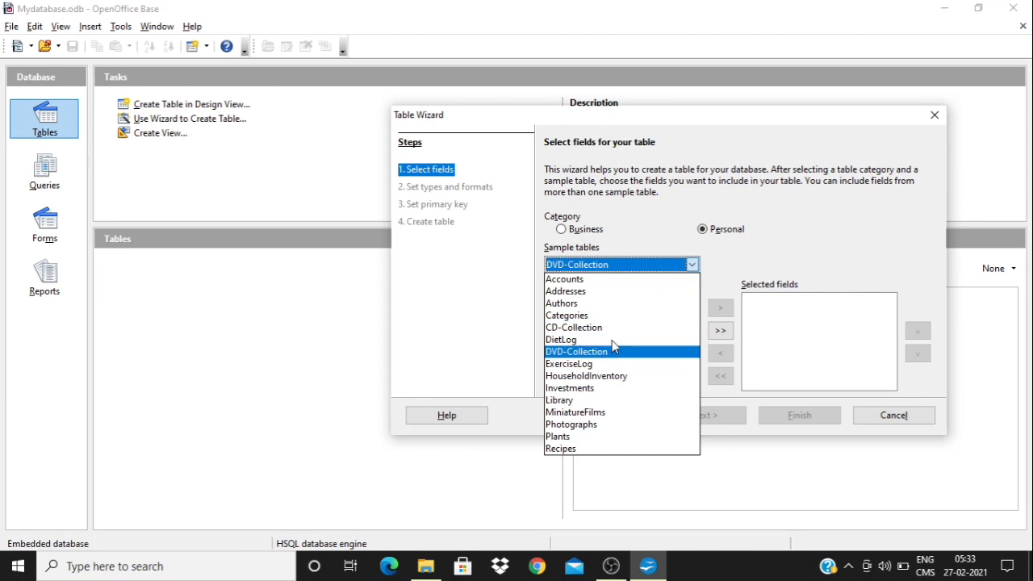
pyautogui.press('Up')
pyautogui.press('Home')
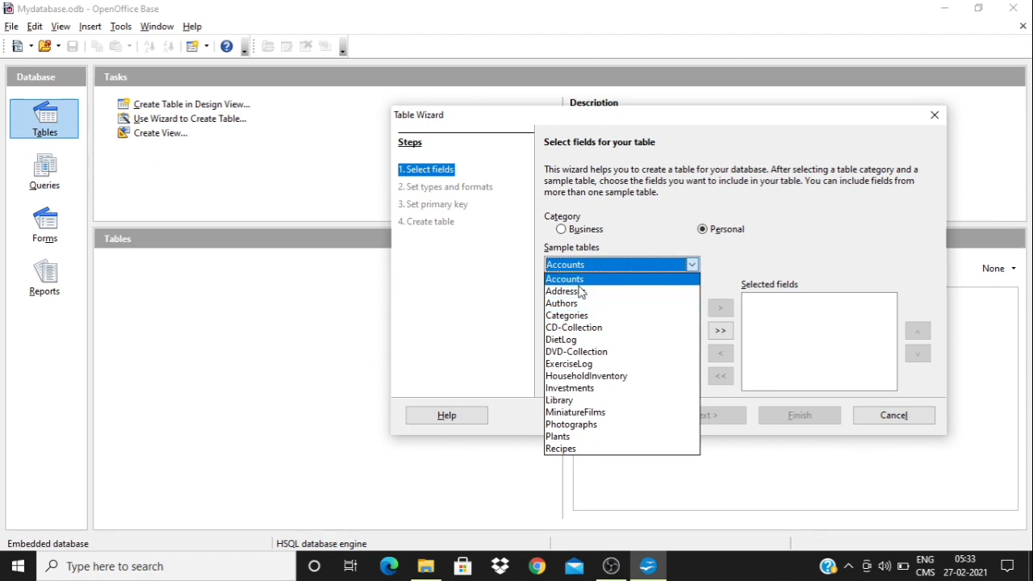
pyautogui.press('Return')
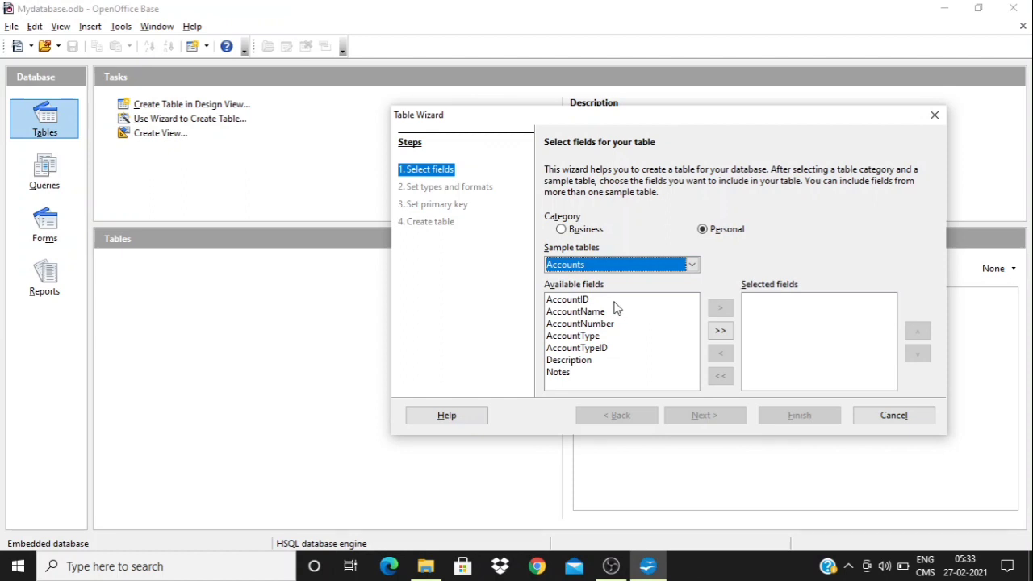
pyautogui.click(584, 301)
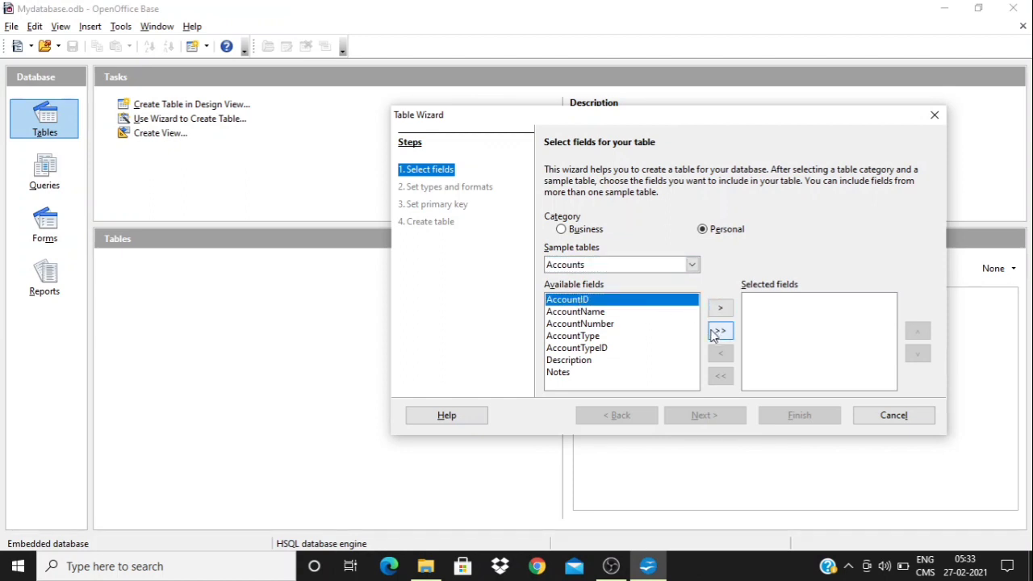
pyautogui.click(720, 309)
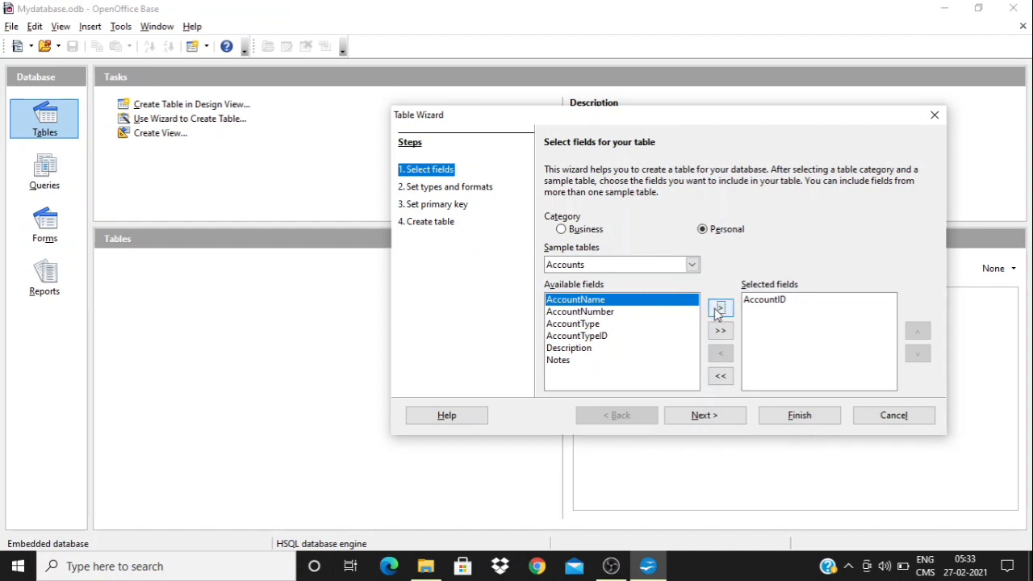
pyautogui.click(719, 309)
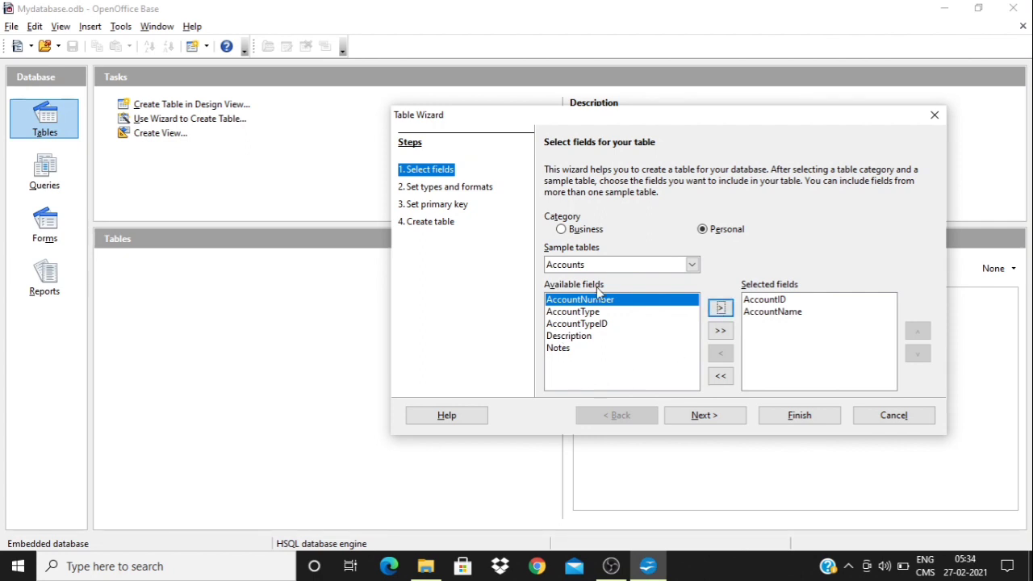
pyautogui.click(721, 331)
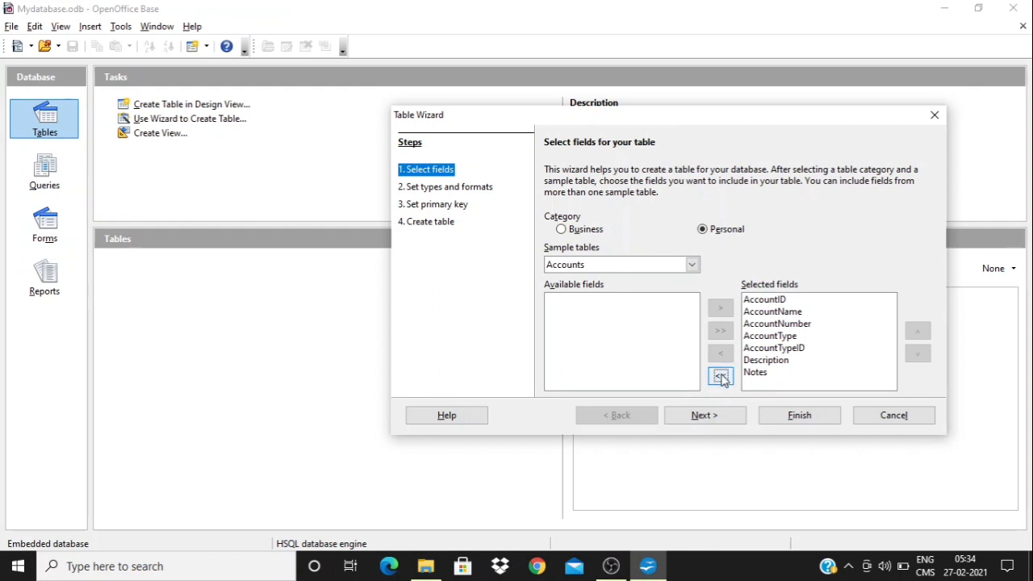
pyautogui.click(720, 377)
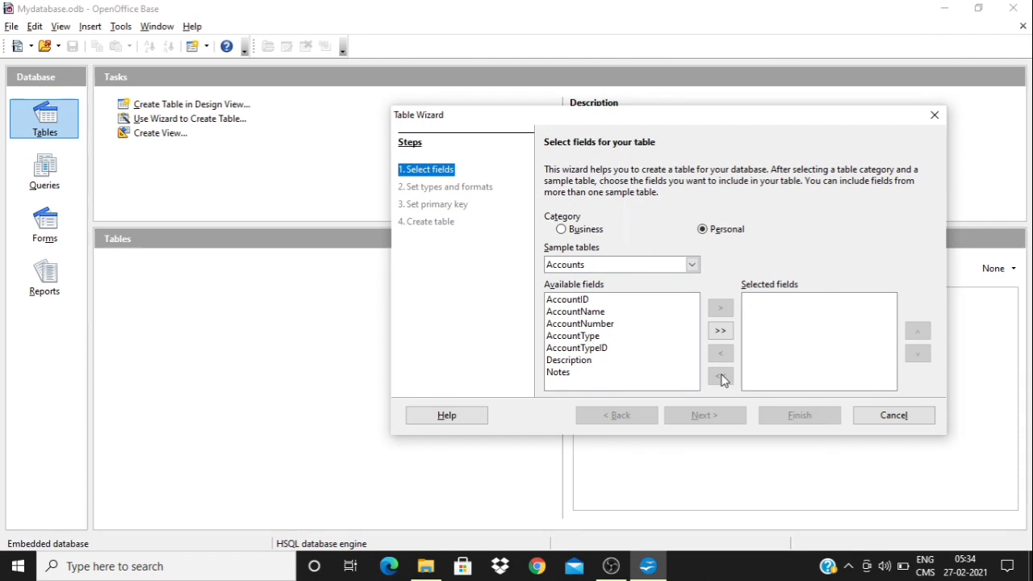
# Add the AccountID, AccountName and AccountNumber fields of the Accounts sample to the new table.
pyautogui.click(575, 304)
pyautogui.click(718, 311)
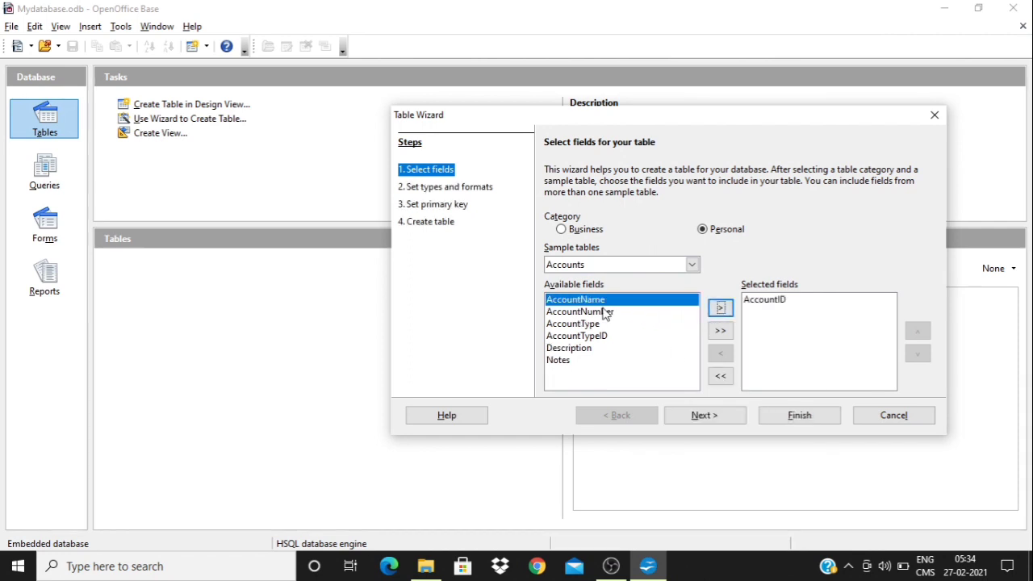
pyautogui.click(722, 310)
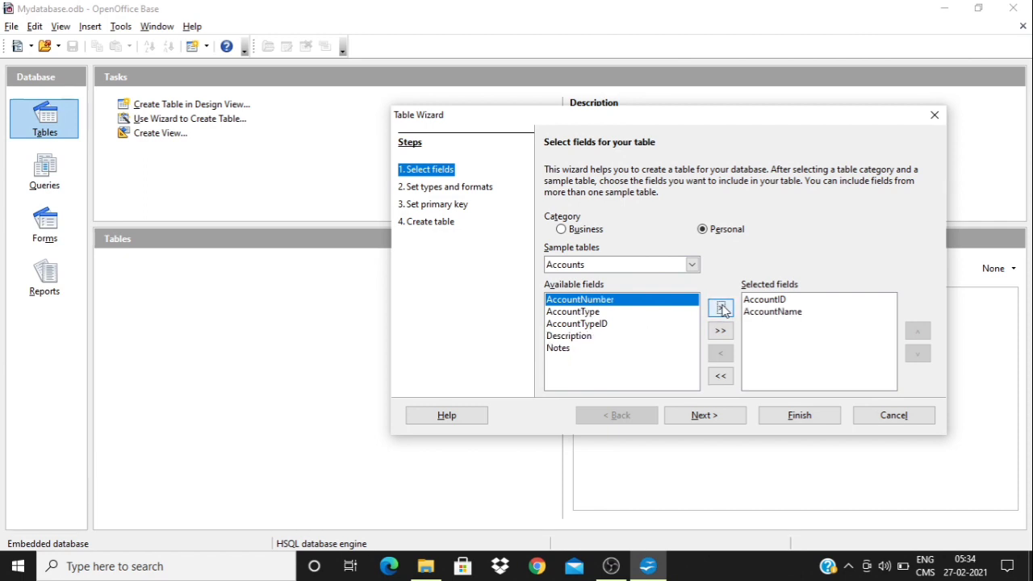
pyautogui.click(722, 310)
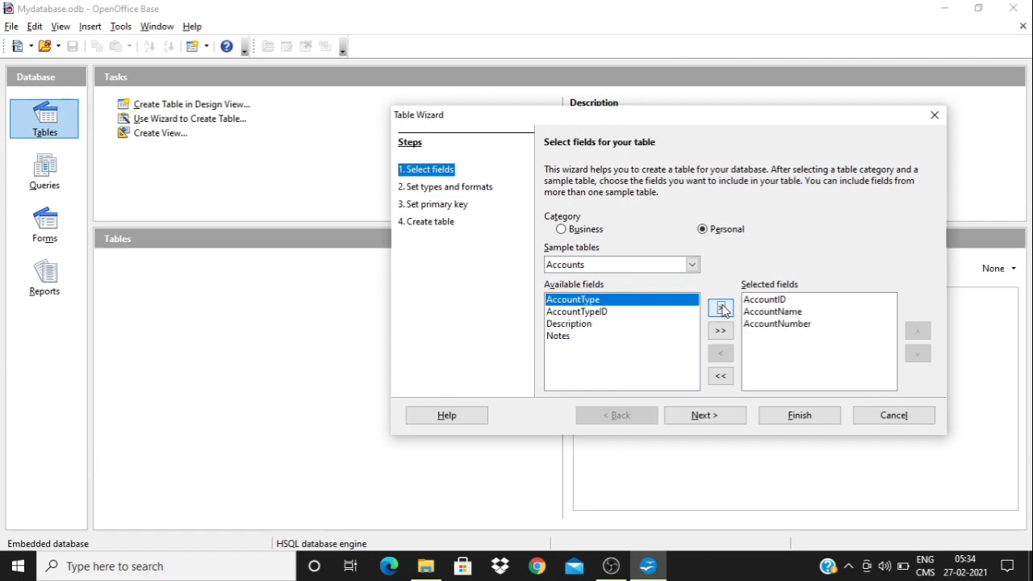
# Add the AccountTypeID and Description fields of the Accounts sample to the new table's selected fields.
pyautogui.click(591, 326)
pyautogui.click(607, 313)
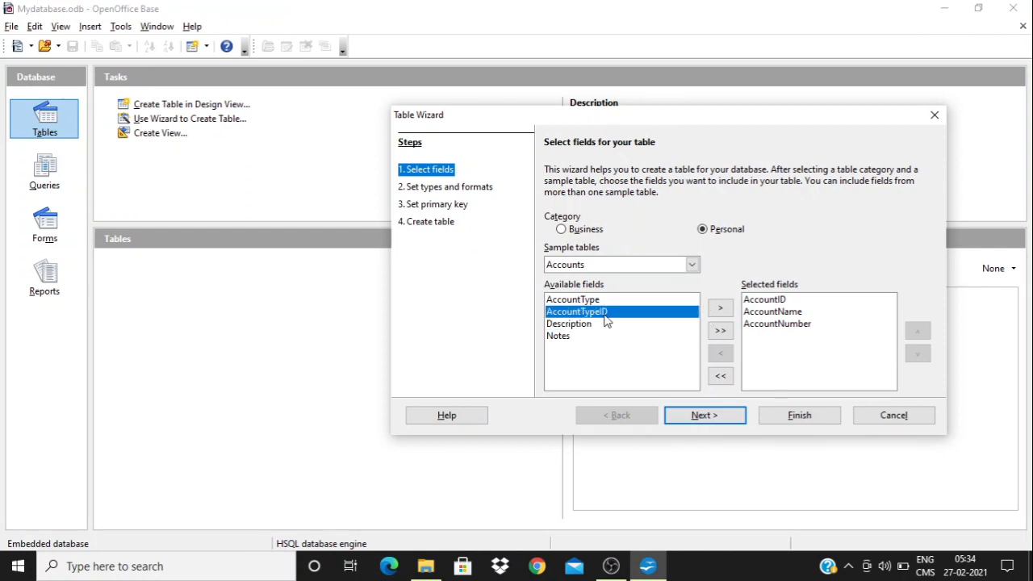
pyautogui.click(722, 310)
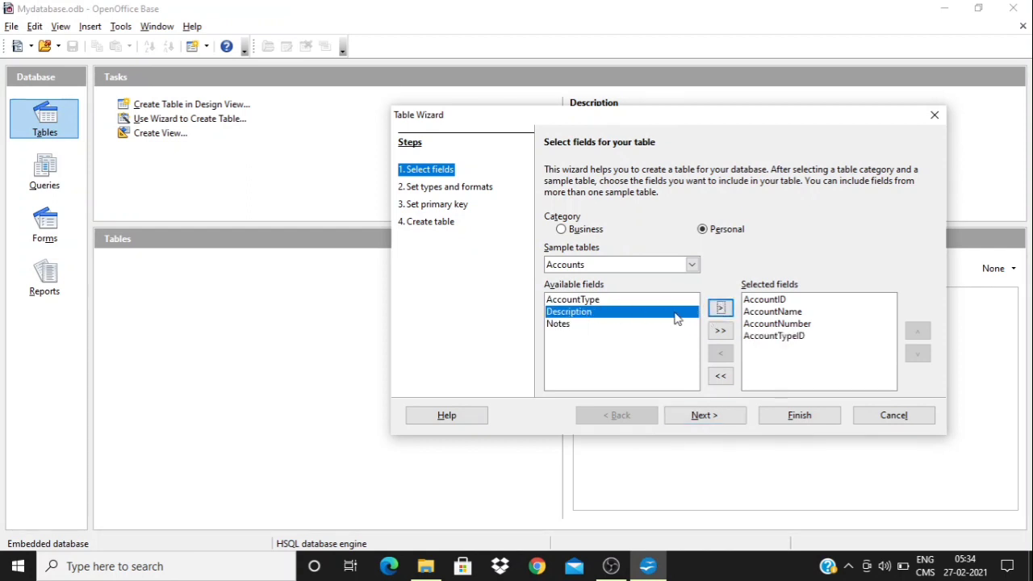
pyautogui.click(722, 309)
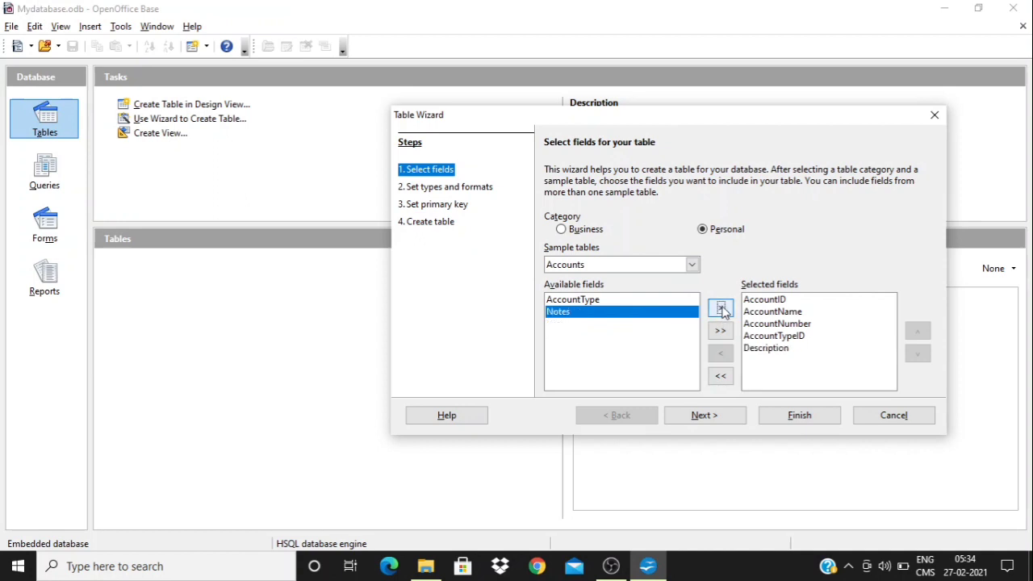
# Proceed to the field types and formats and rename the AccountID field to AccID.
pyautogui.click(700, 416)
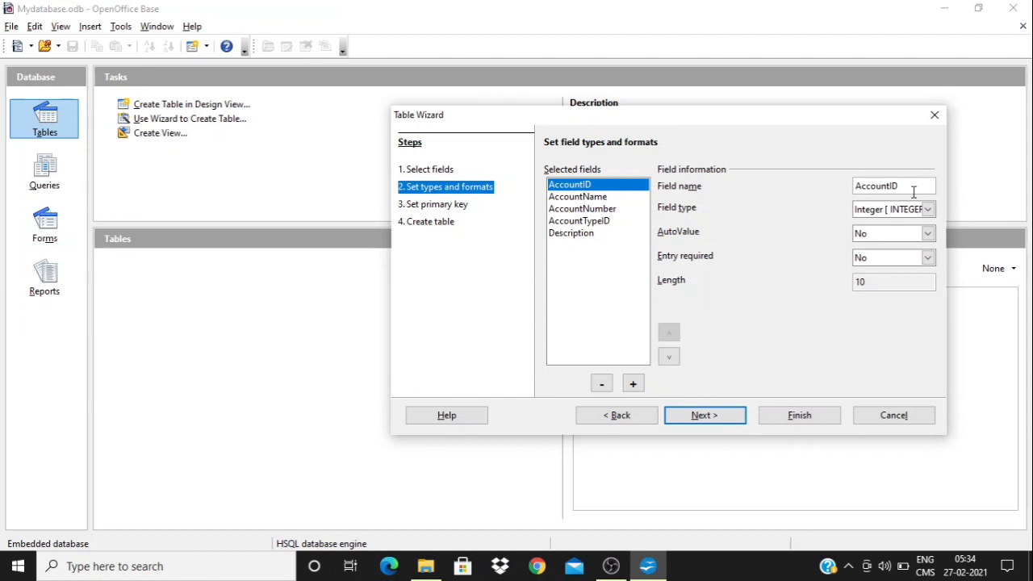
pyautogui.press('BackSpace')
pyautogui.press('BackSpace')
pyautogui.press('BackSpace')
pyautogui.press('BackSpace')
pyautogui.press('BackSpace')
pyautogui.press('BackSpace')
pyautogui.write('ID')
# Change the field type of AccID to Number [ NUMERIC ].
pyautogui.click(926, 213)
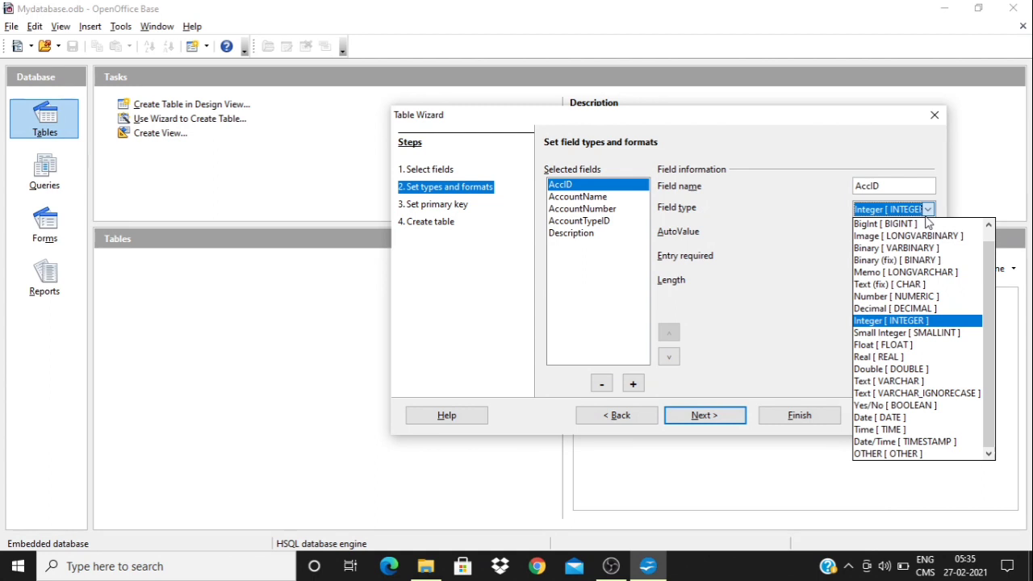
pyautogui.press('Up')
pyautogui.press('Up')
pyautogui.press('Up')
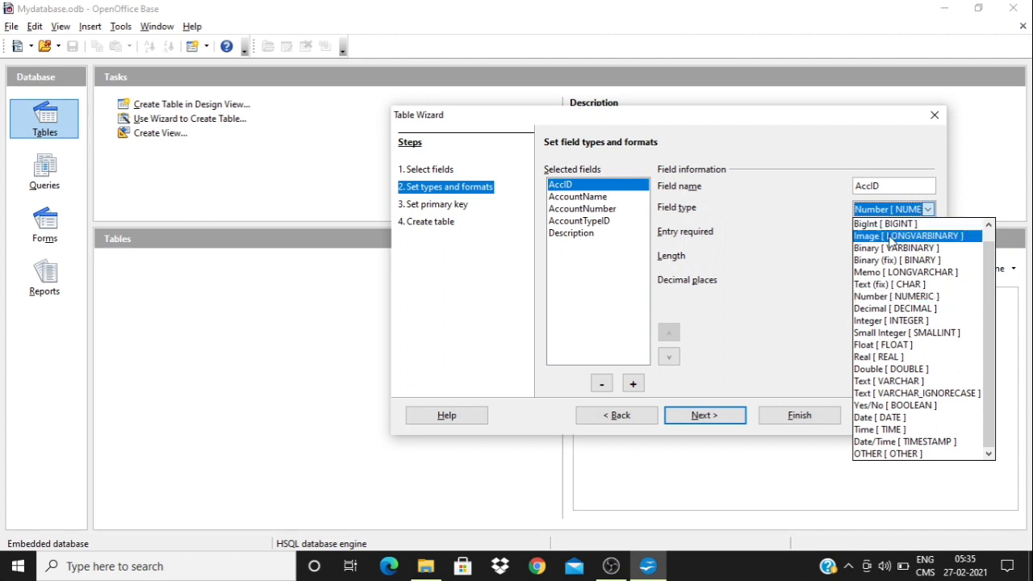
pyautogui.click(890, 303)
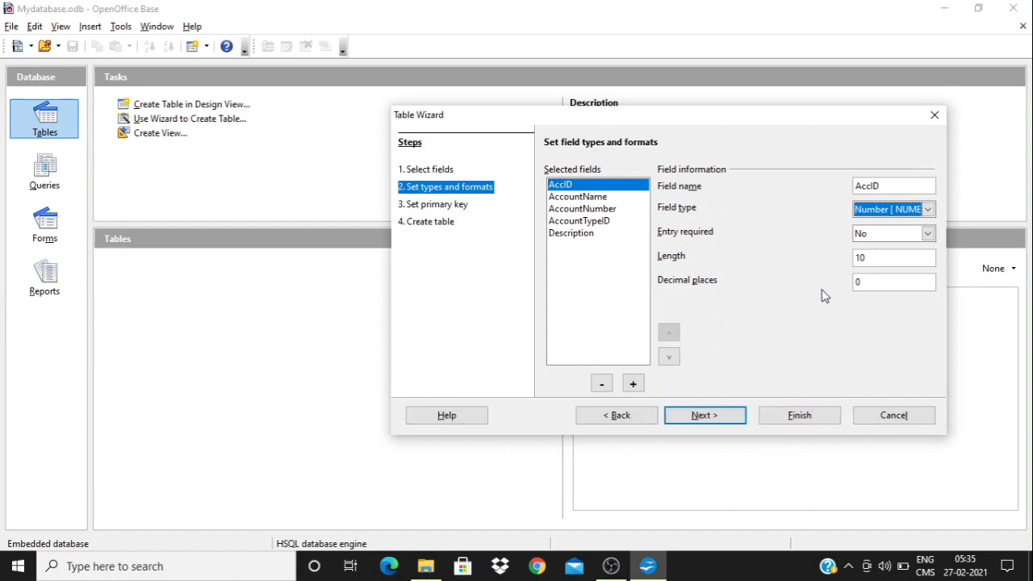
# Keep Entry required at No for the AccID field and set its length to 5.
pyautogui.click(928, 234)
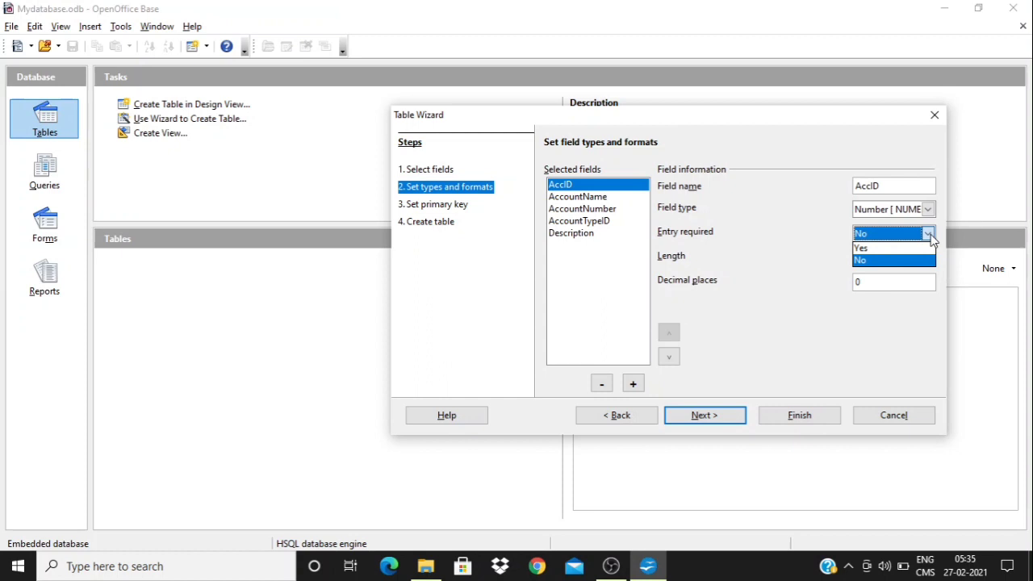
pyautogui.click(930, 234)
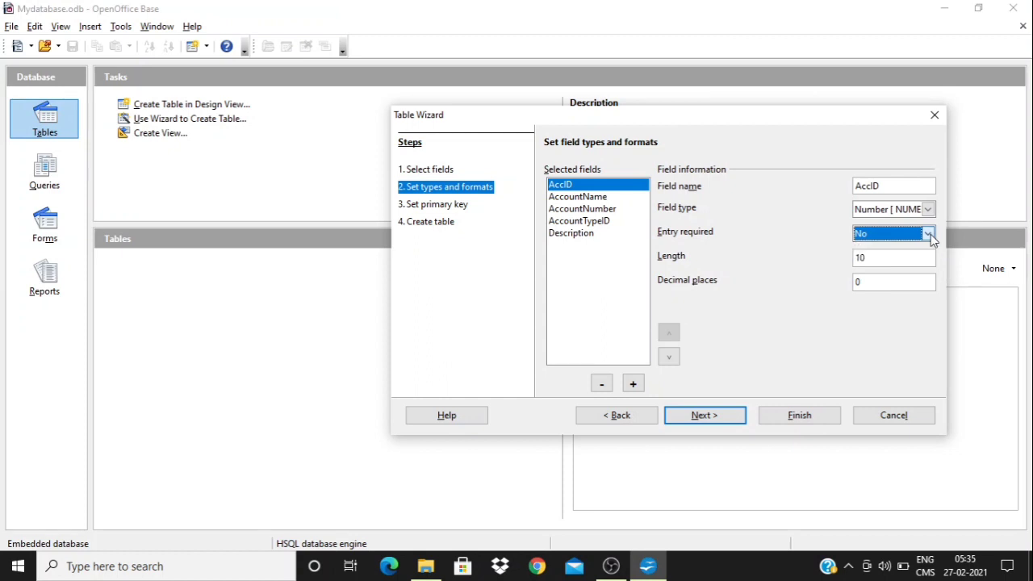
pyautogui.click(883, 259)
pyautogui.press('BackSpace')
pyautogui.press('BackSpace')
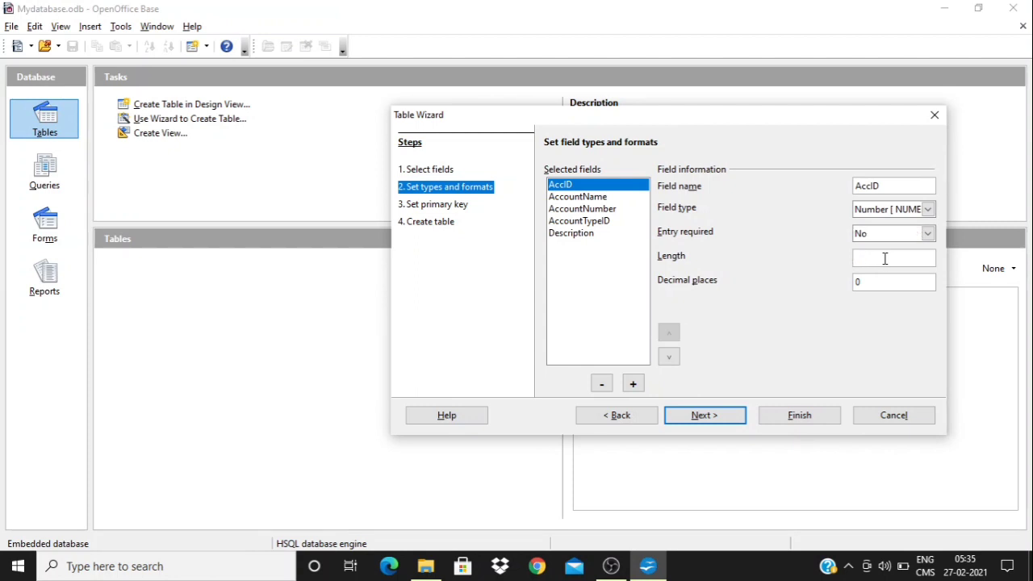
pyautogui.write('5')
# Change the field type of AccountName to Text [ VARCHAR_IGNORECASE ].
pyautogui.click(587, 201)
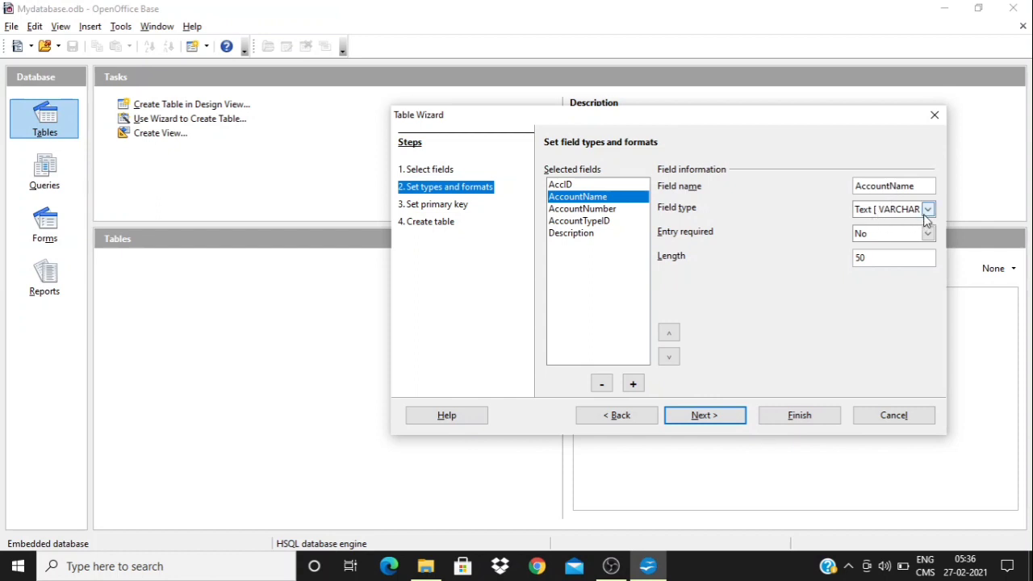
pyautogui.click(928, 212)
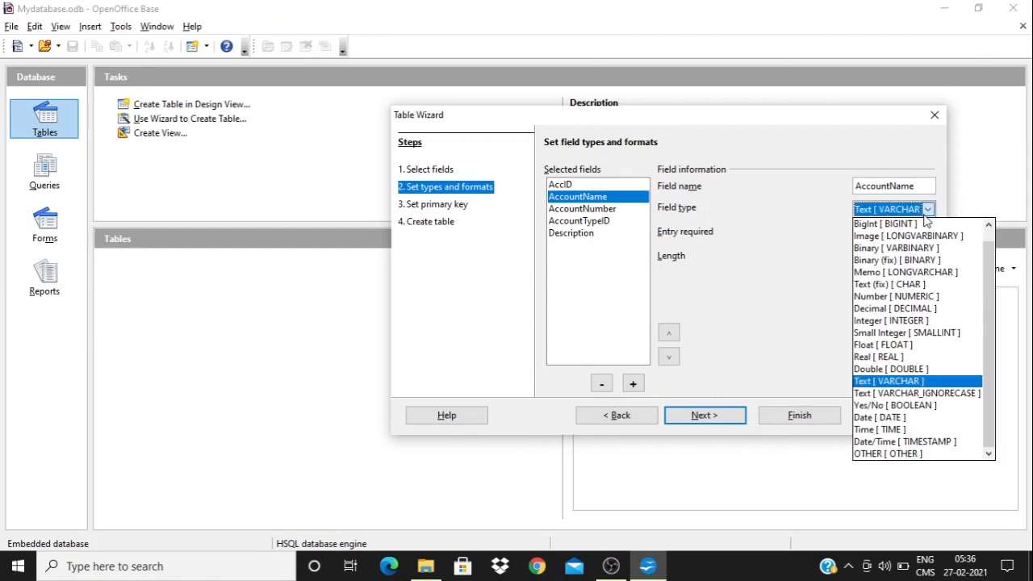
pyautogui.click(885, 394)
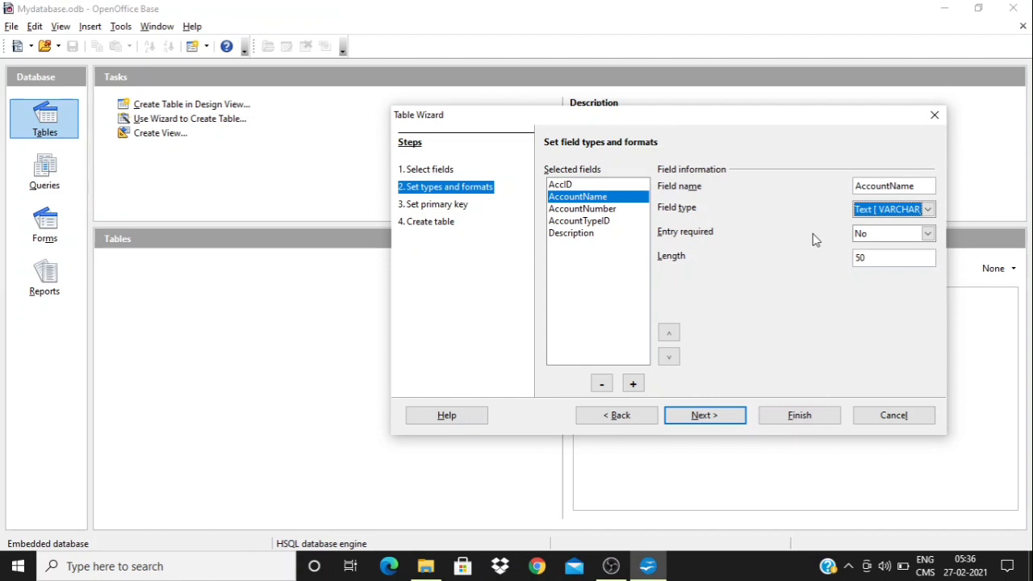
# Proceed to the primary key settings and use the existing field AccID as the primary key.
pyautogui.click(704, 416)
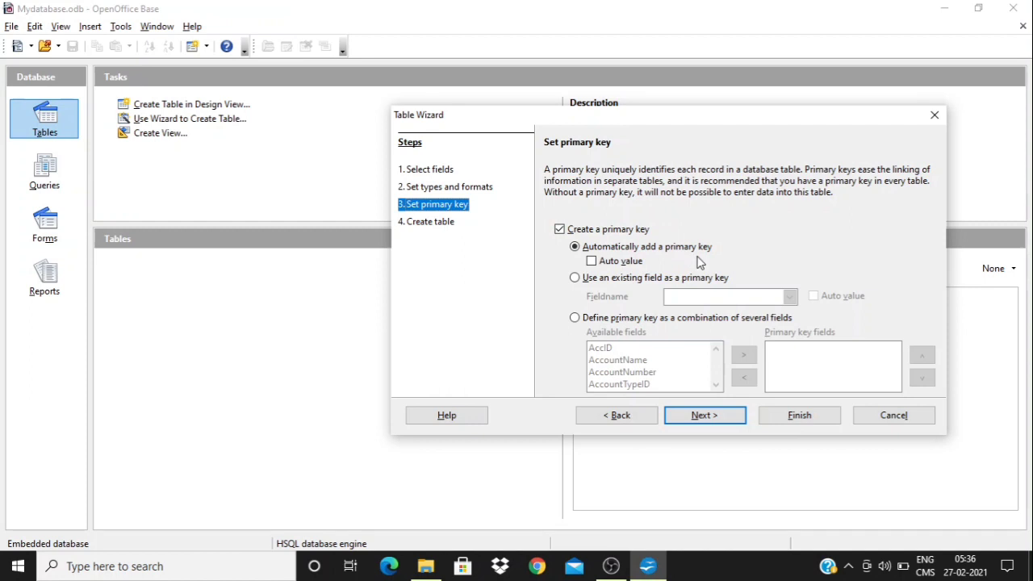
pyautogui.click(575, 278)
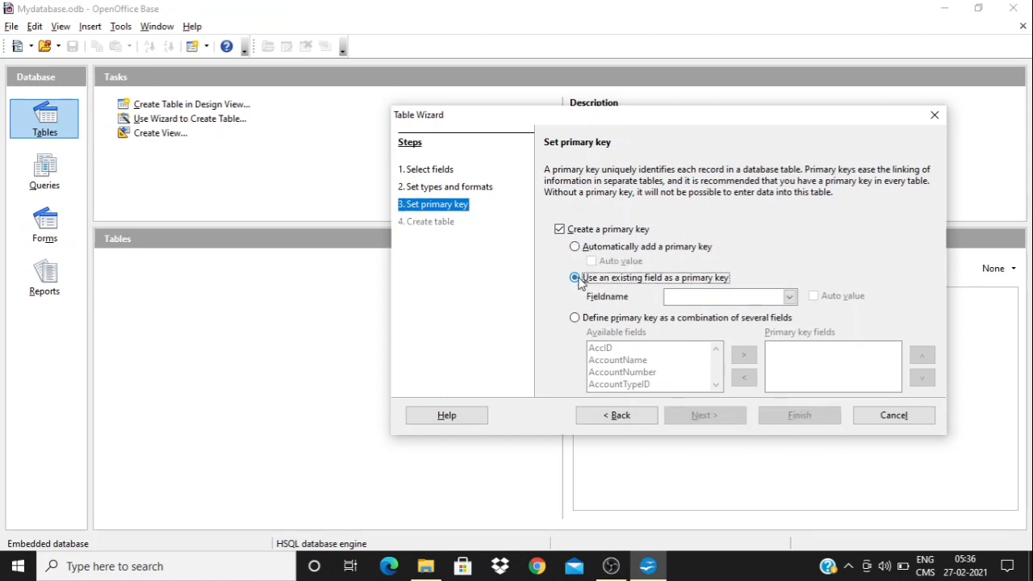
pyautogui.click(790, 297)
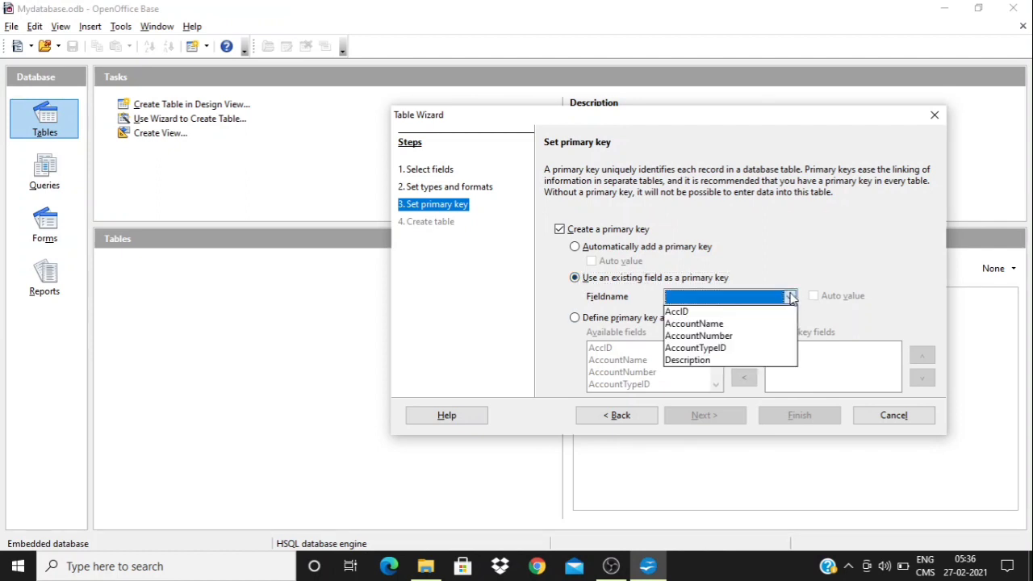
pyautogui.click(702, 312)
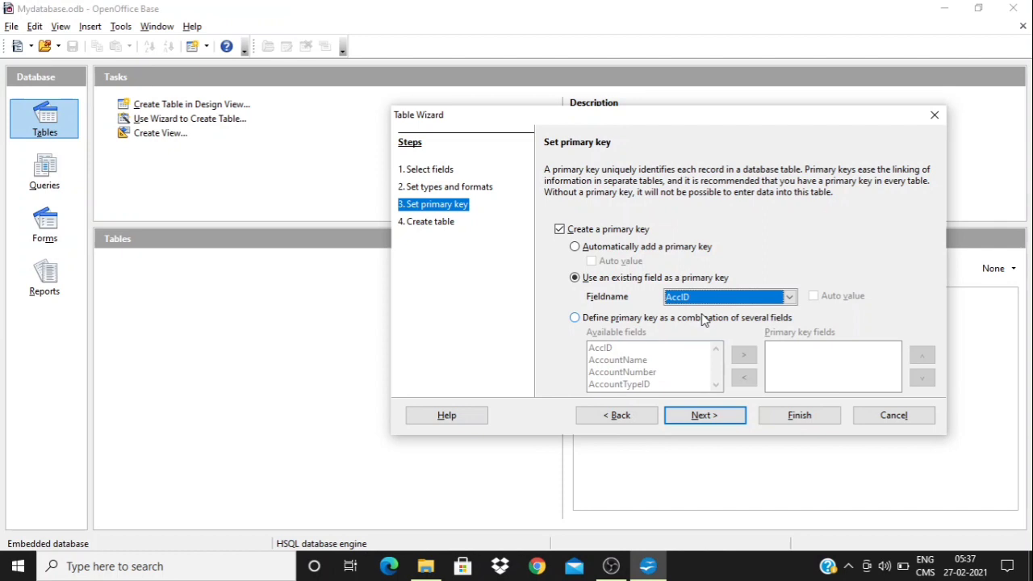
pyautogui.click(574, 318)
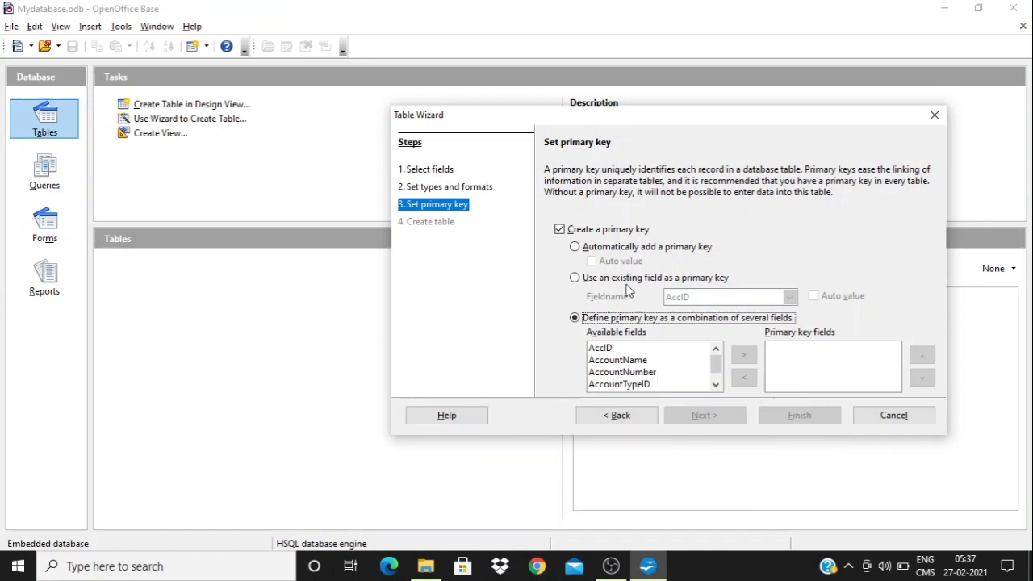
pyautogui.click(575, 278)
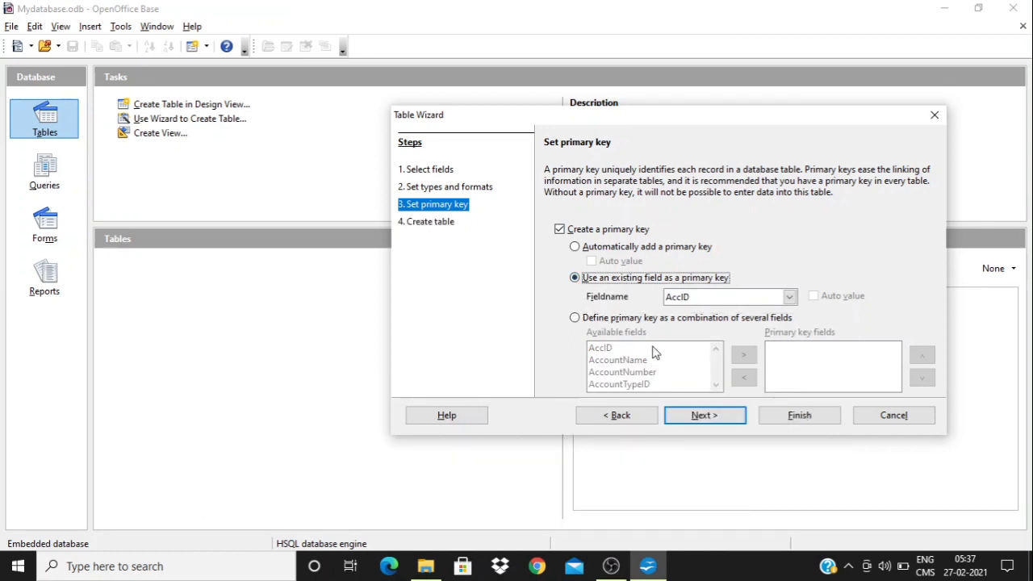
# Finish creating the table under the name Accounts with the option to insert data immediately.
pyautogui.click(700, 418)
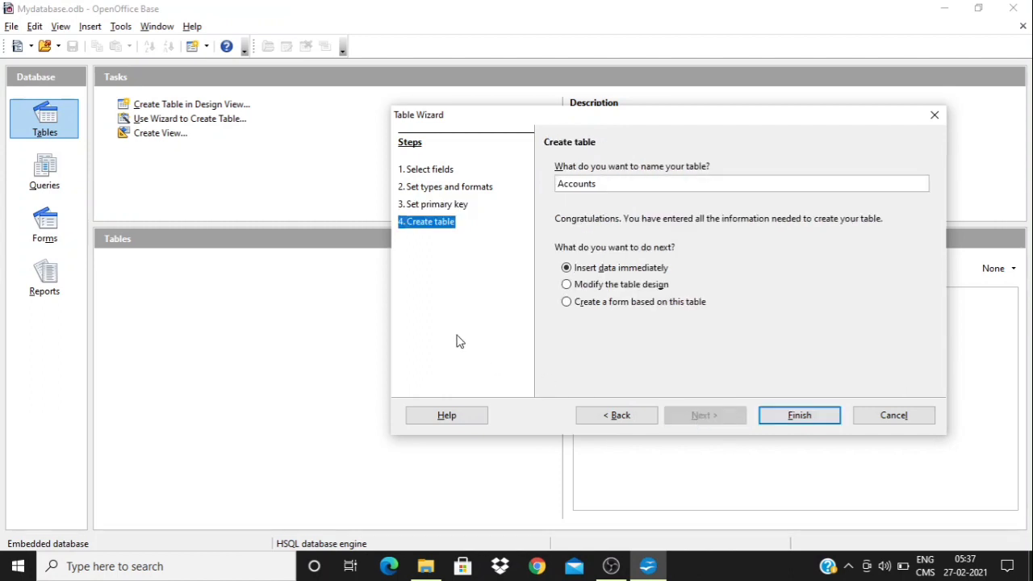
pyautogui.click(631, 184)
pyautogui.click(797, 417)
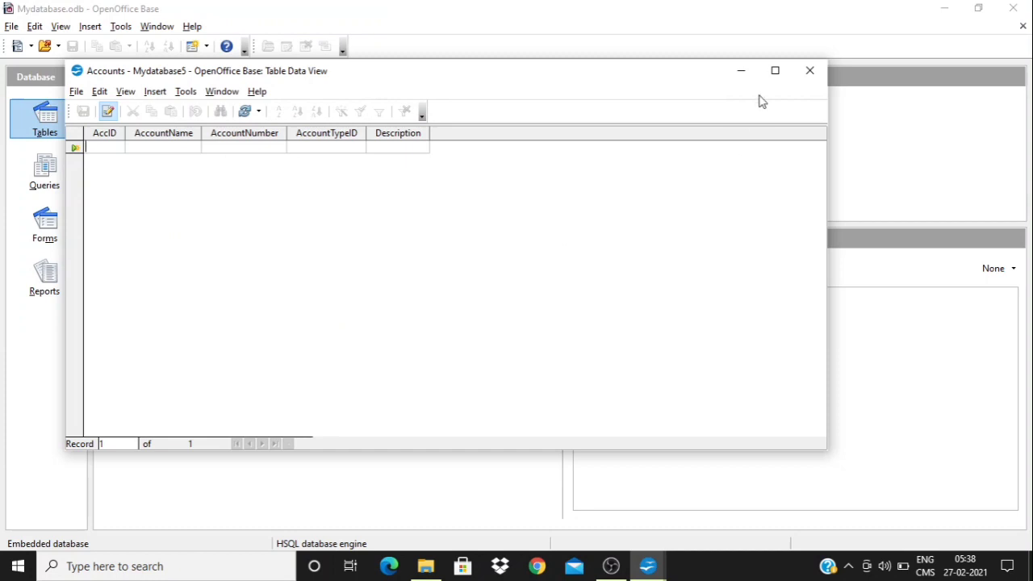
# Maximize the table data window and enter the first record with AccID 1, account name, account number, AccountTypeID 0 and description sgfhsg.
pyautogui.click(776, 71)
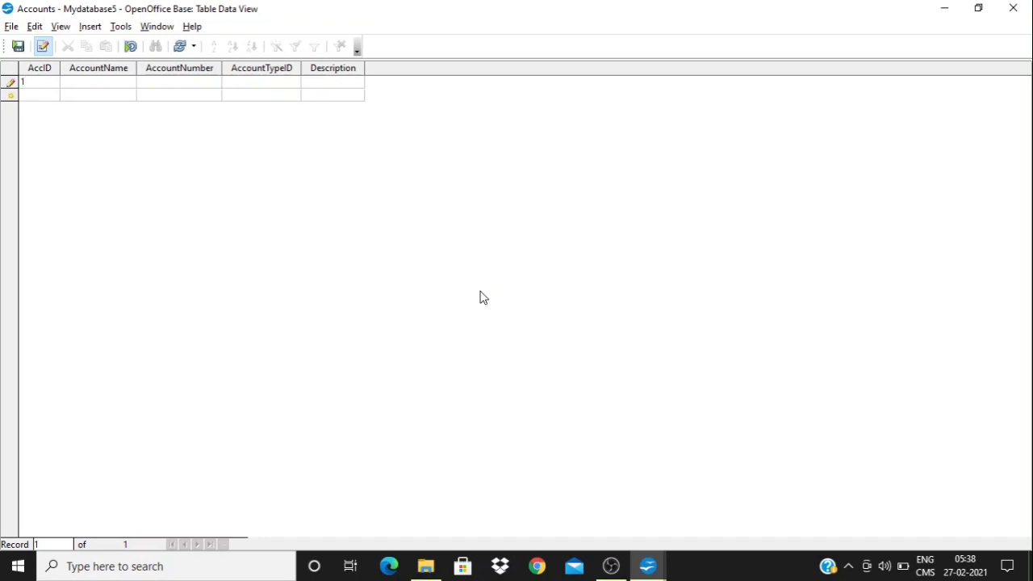
pyautogui.write('Raj')
pyautogui.press('Tab')
pyautogui.write('456')
pyautogui.press('Tab')
pyautogui.write('Business')
pyautogui.press('Tab')
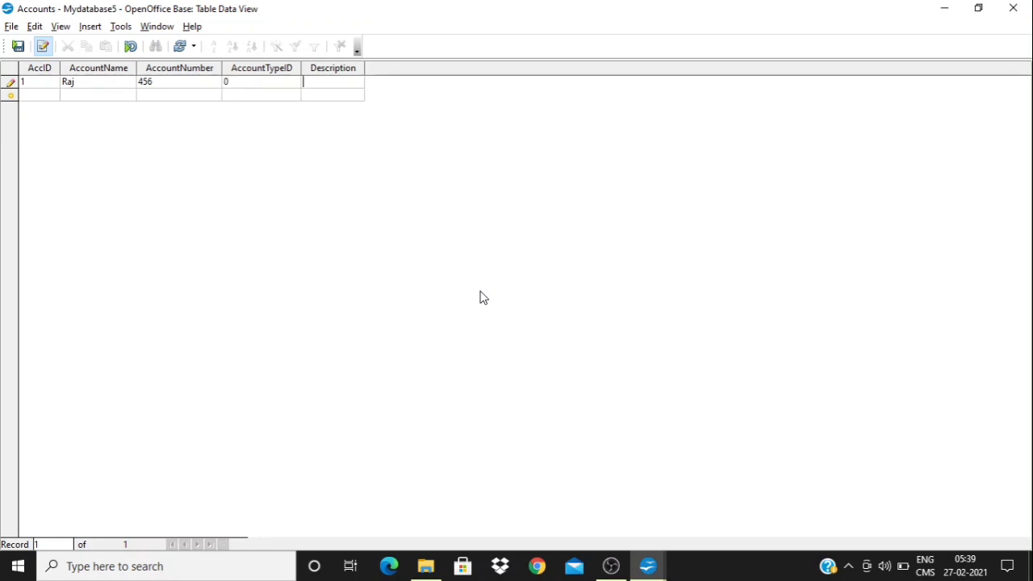
pyautogui.write('sgfhsg')
pyautogui.press('Tab')
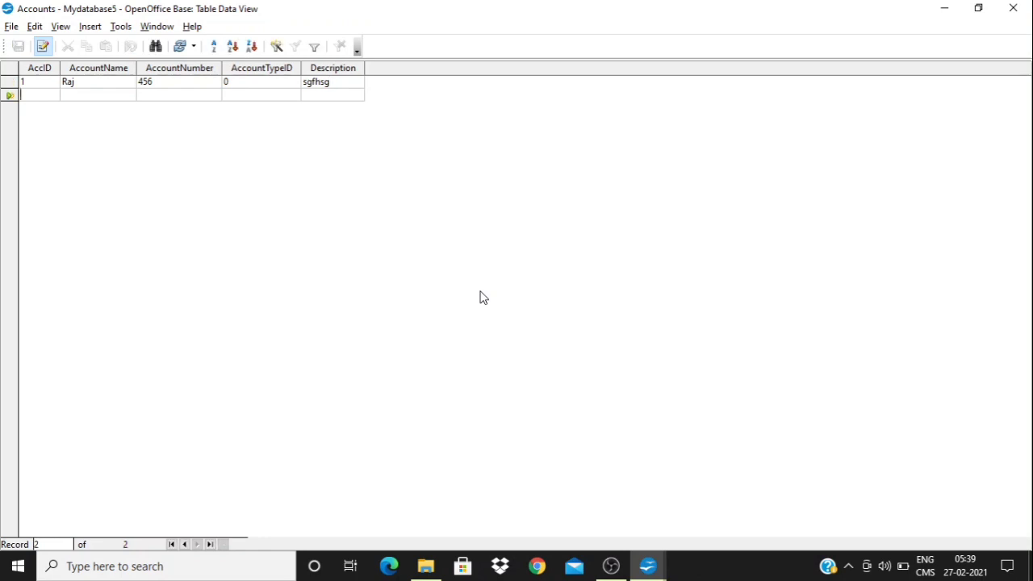
# Enter a second record with AccID 2, account name, account number, AccountTypeID 0 and description bfggv, and close the table, saving the changes.
pyautogui.write('2')
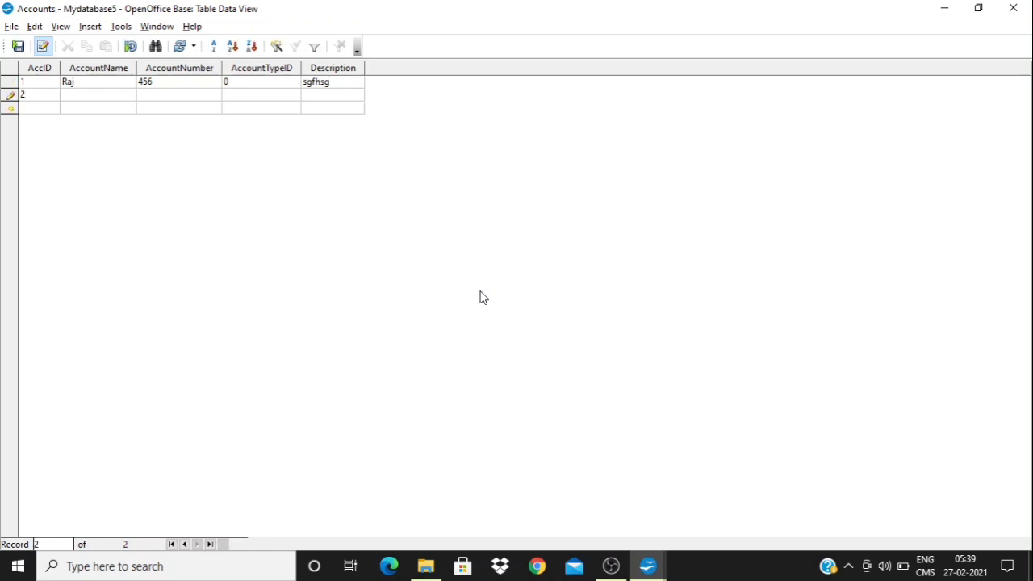
pyautogui.write('Aryan')
pyautogui.press('Tab')
pyautogui.write('654')
pyautogui.press('Tab')
pyautogui.write('xhvhbh')
pyautogui.press('Tab')
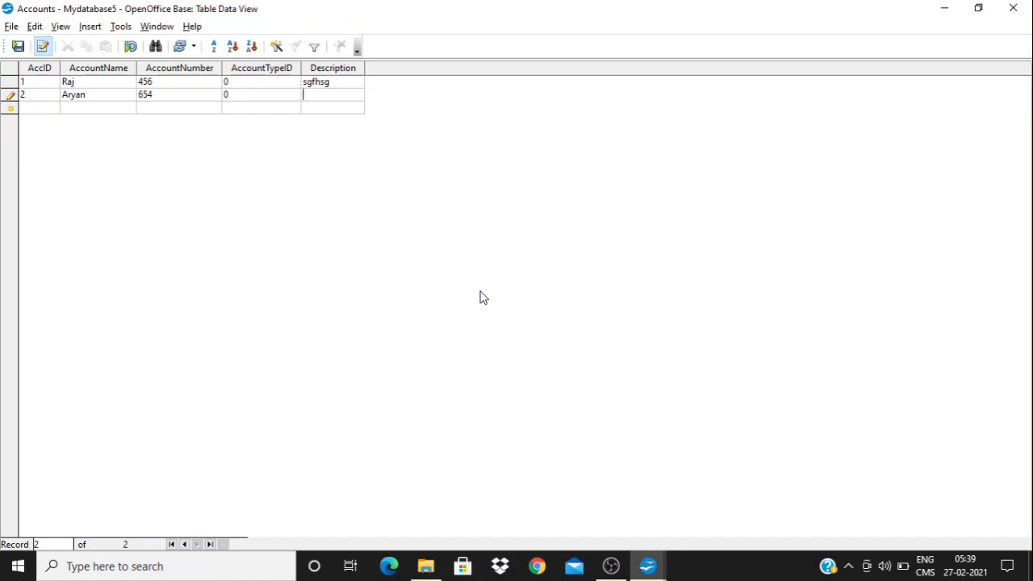
pyautogui.write('bfggv')
pyautogui.click(1014, 10)
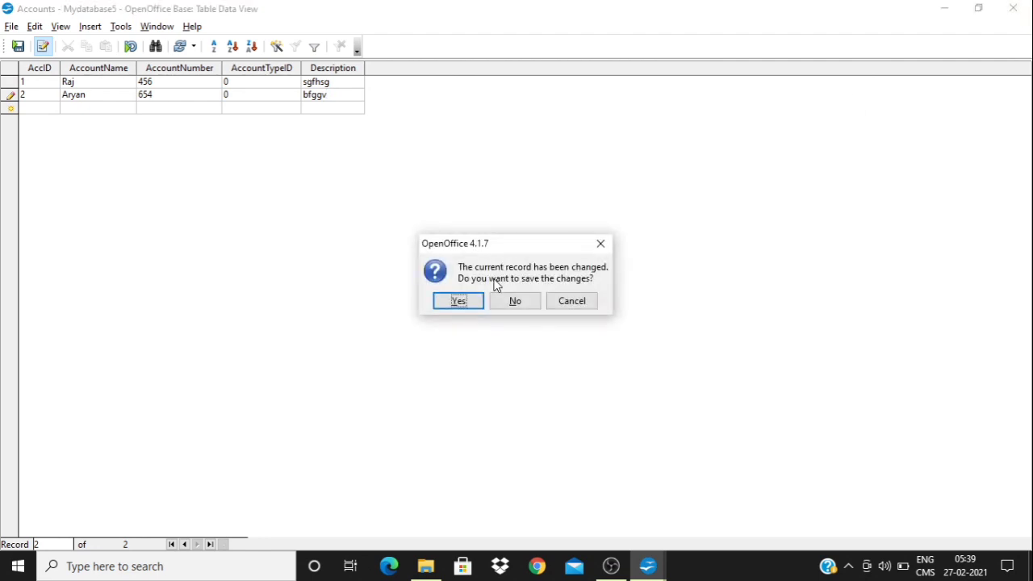
pyautogui.click(458, 301)
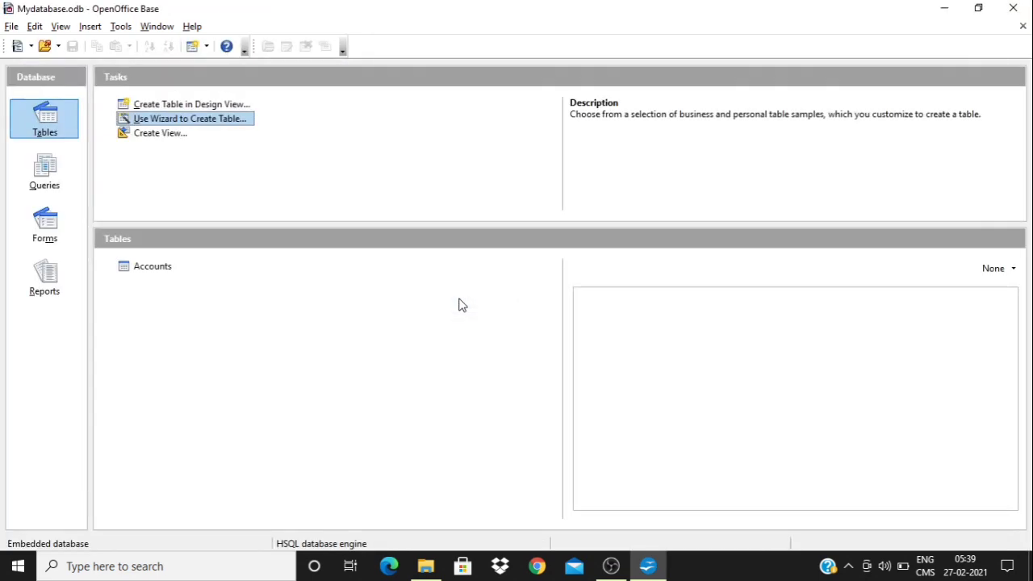
# Open the Accounts table in design view for editing.
pyautogui.click(150, 267)
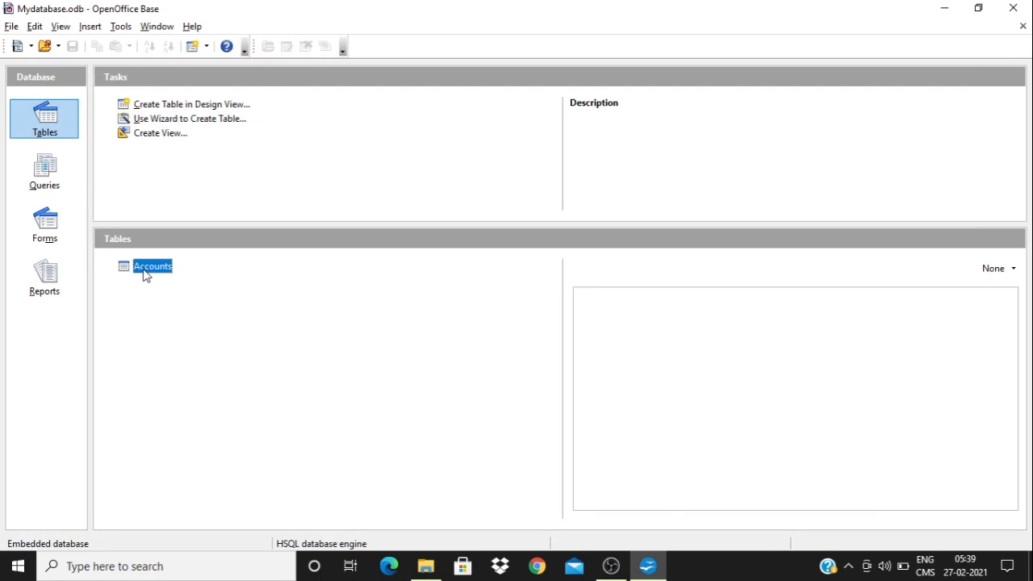
pyautogui.rightClick(148, 274)
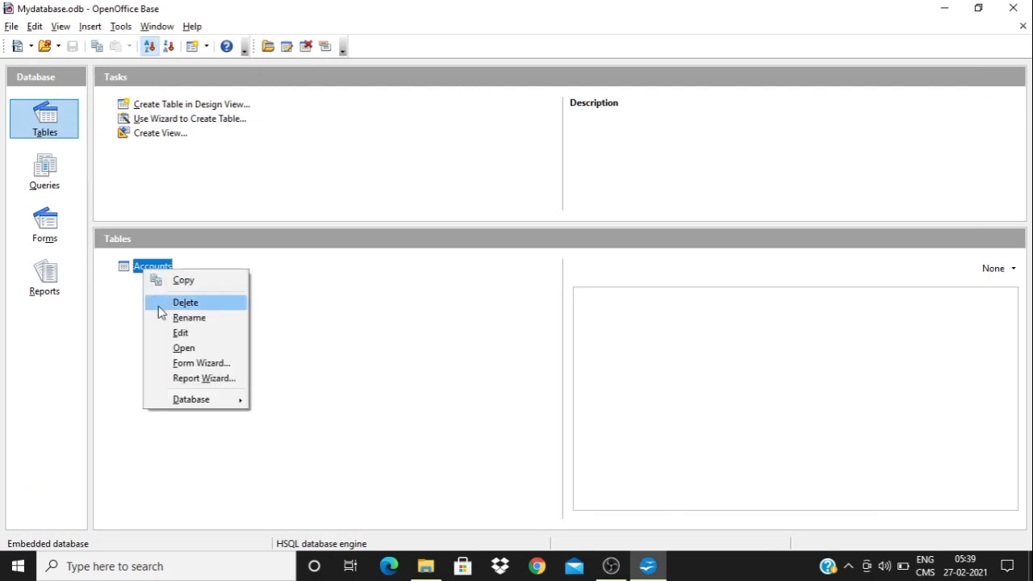
pyautogui.click(180, 332)
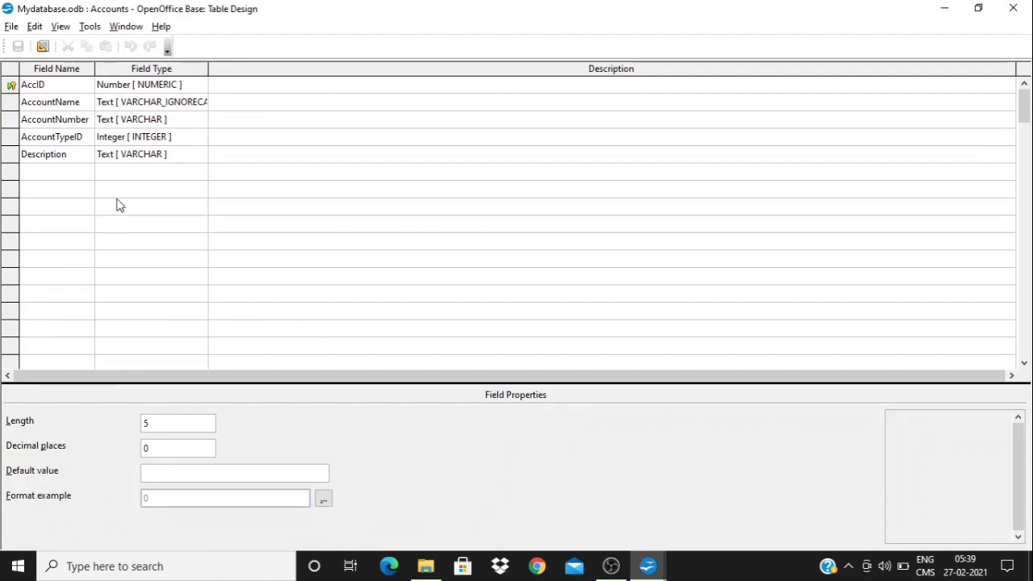
# Examine the field properties of AccountTypeID and AccountNumber in the Accounts table design, and close the design window.
pyautogui.click(65, 139)
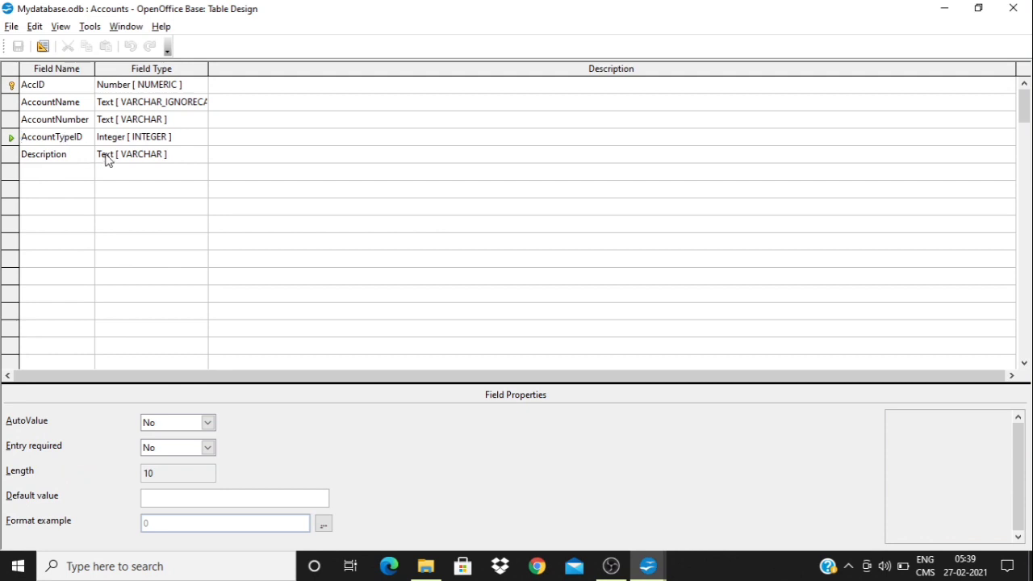
pyautogui.click(94, 123)
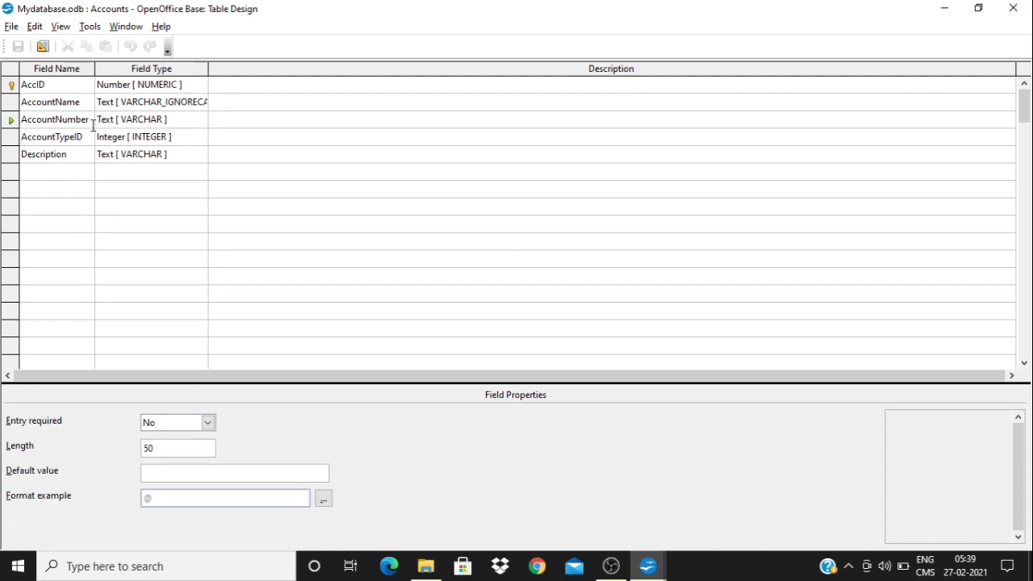
pyautogui.click(76, 136)
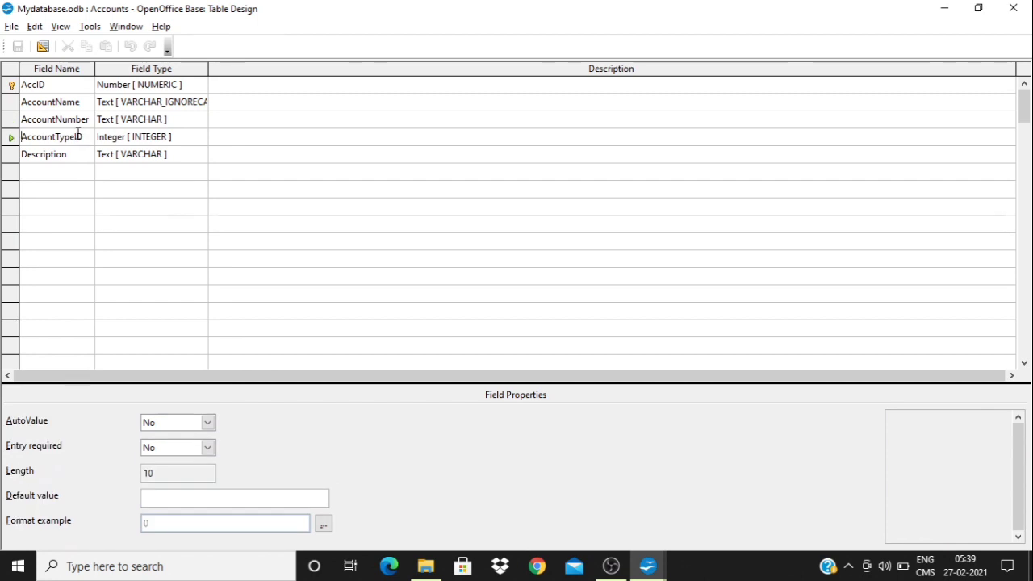
pyautogui.click(194, 139)
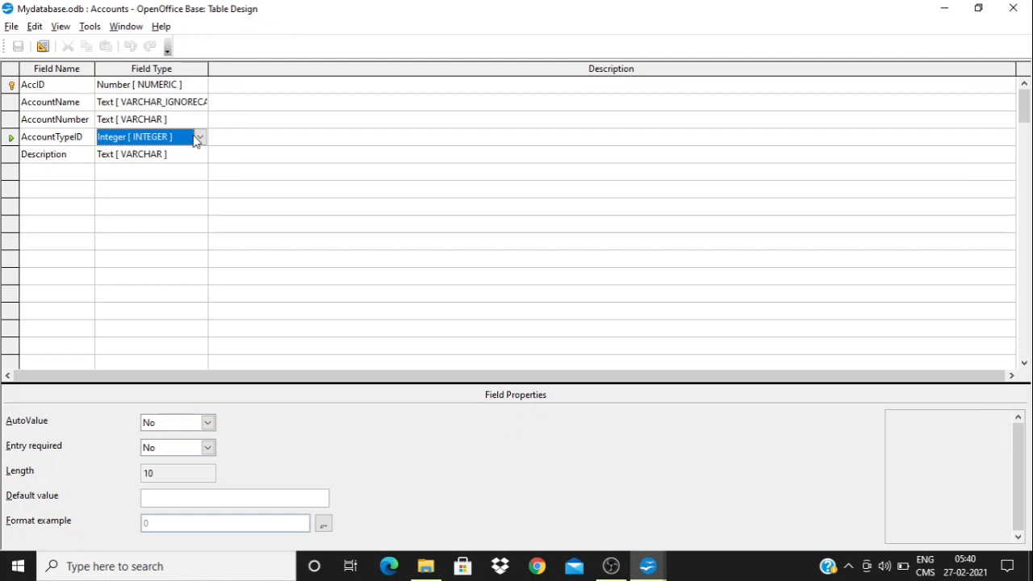
pyautogui.click(1027, 14)
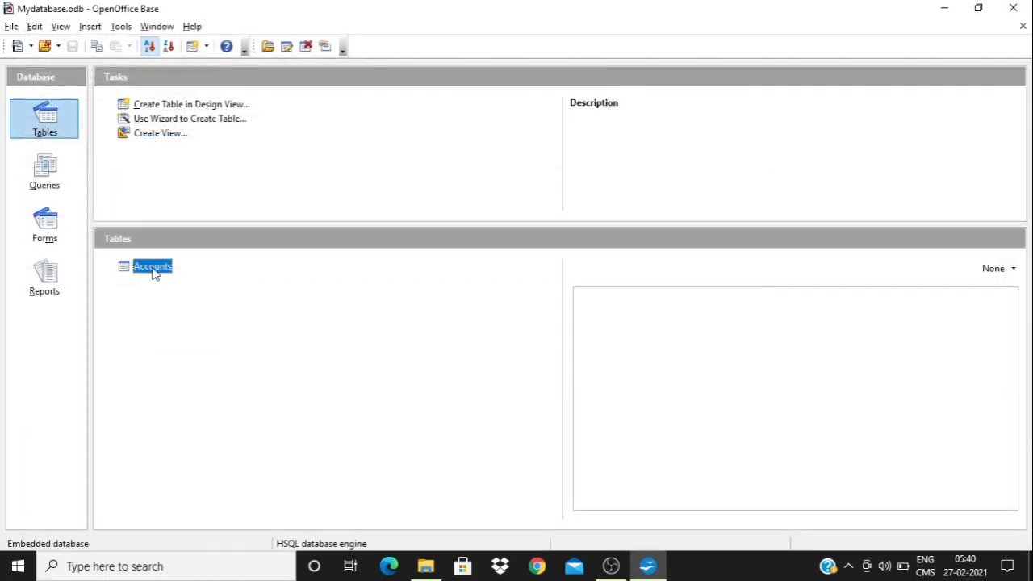
# Open the Accounts table's data and set AccountTypeID to 1000 in the first record and 2000 in the second.
pyautogui.doubleClick(154, 272)
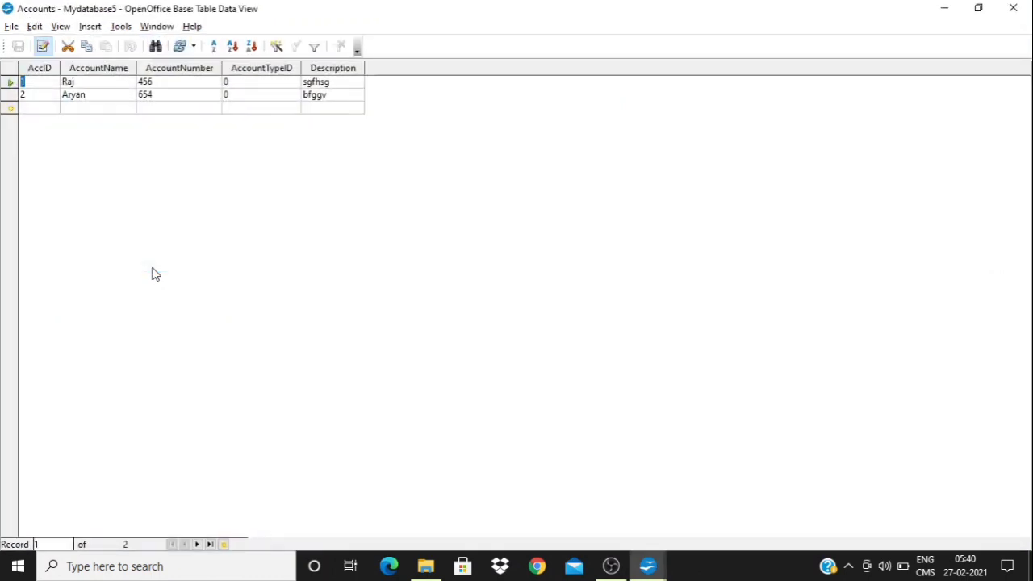
pyautogui.click(244, 89)
pyautogui.click(243, 82)
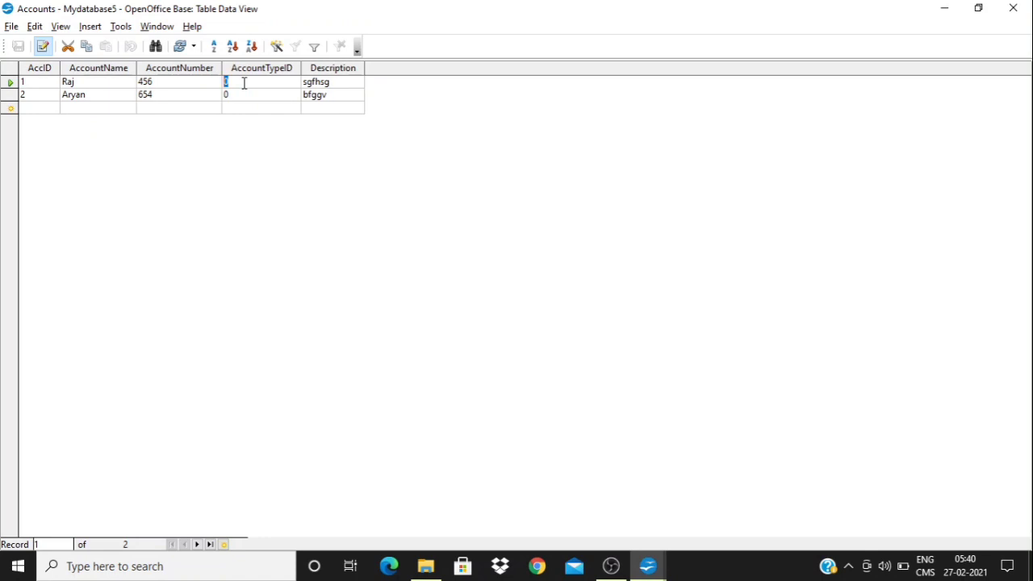
pyautogui.write('1000')
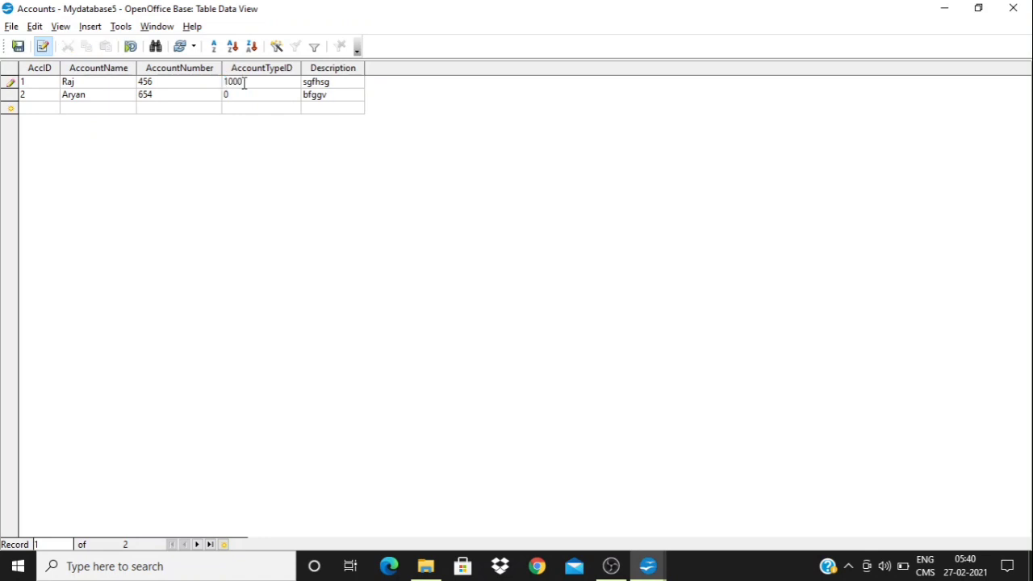
pyautogui.press('Tab')
pyautogui.press('Tab')
pyautogui.press('Tab')
pyautogui.press('Tab')
pyautogui.press('Tab')
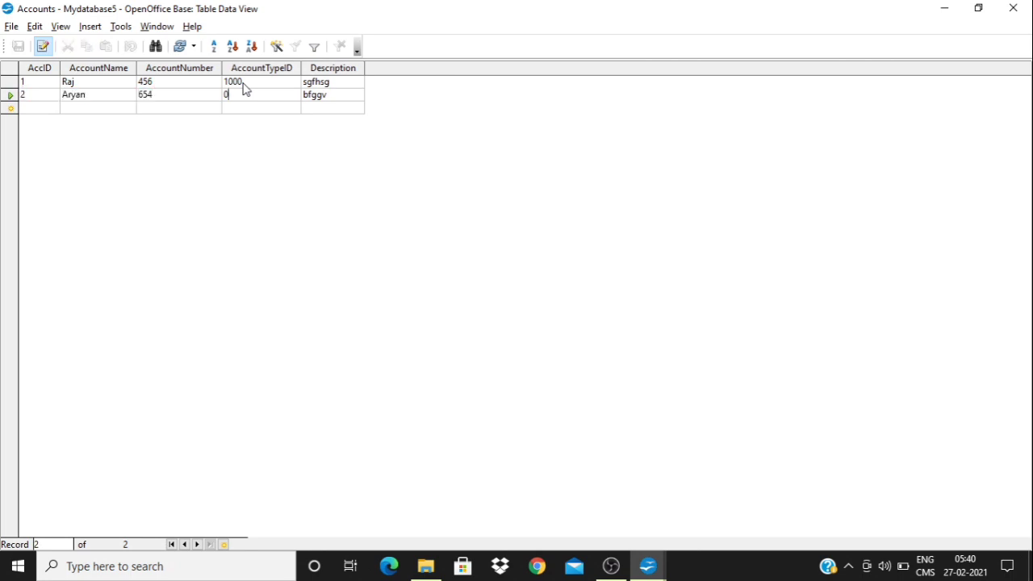
pyautogui.write('2000')
# Try to add a third record with AccID 2, an account name and number, AccountTypeID 3000 and description shfsgdhfg.
pyautogui.press('Tab')
pyautogui.press('Tab')
pyautogui.write('3')
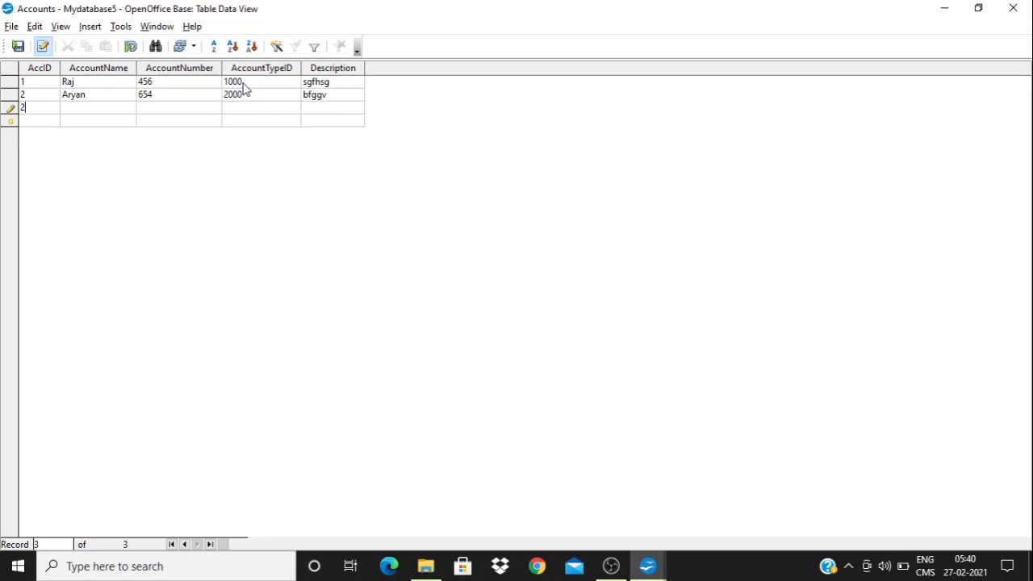
pyautogui.press('Tab')
pyautogui.write('Kabir')
pyautogui.press('Tab')
pyautogui.write('700')
pyautogui.press('Tab')
pyautogui.write('3000')
pyautogui.press('Tab')
pyautogui.write('shfsgdhfg')
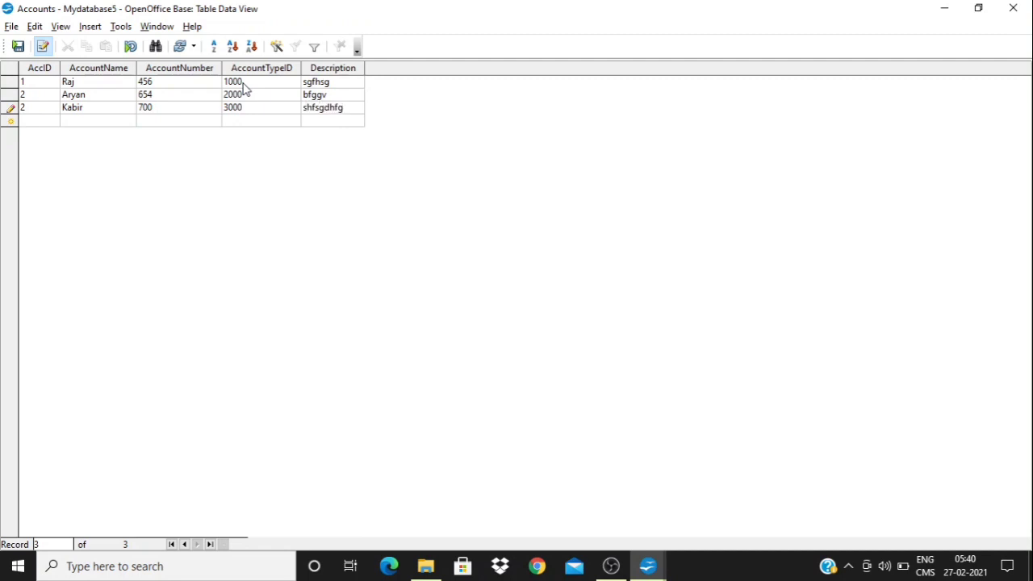
pyautogui.press('Tab')
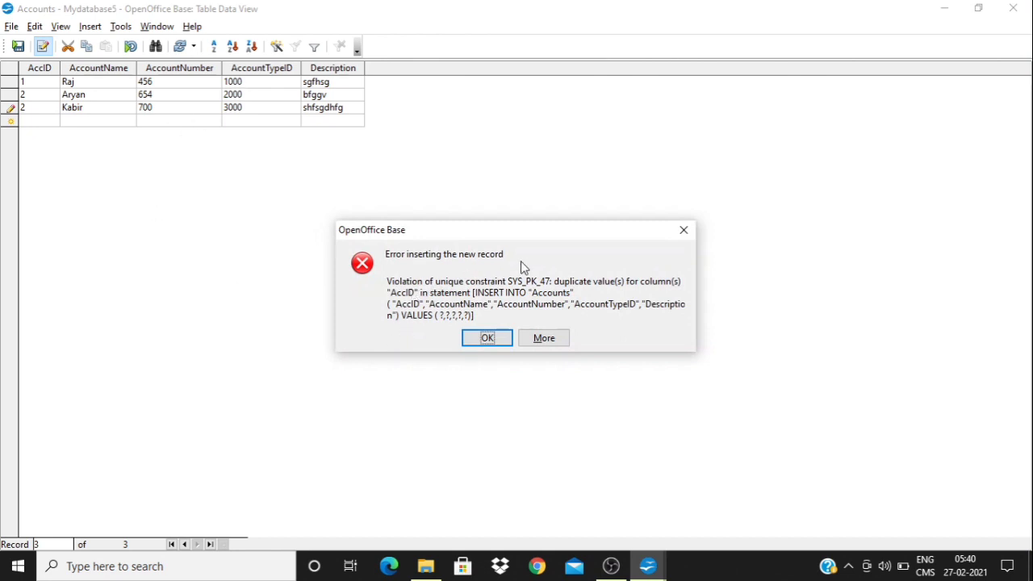
pyautogui.click(684, 230)
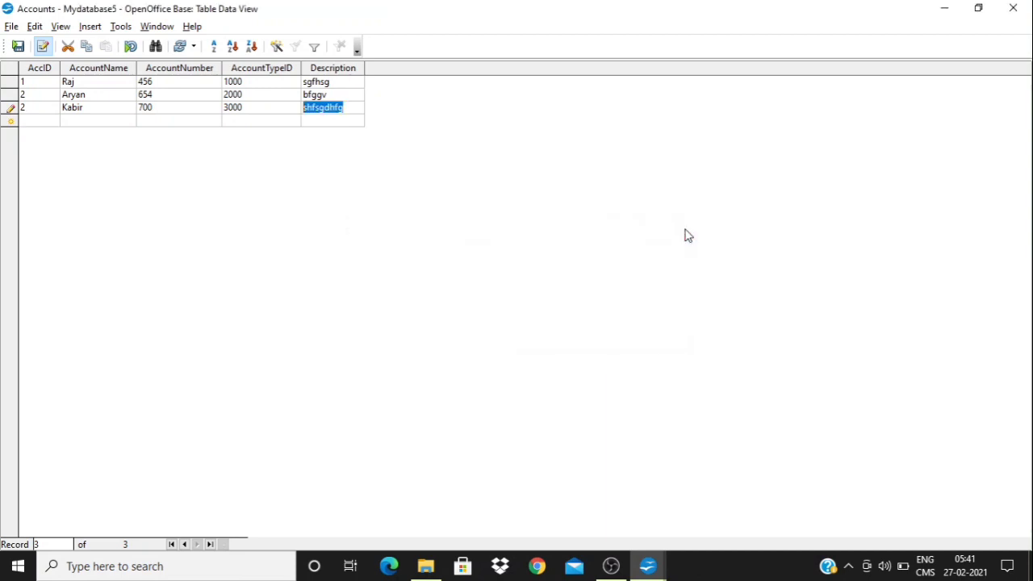
# Set the third record's AccID to 3, commit the record and close the table data window.
pyautogui.click(37, 106)
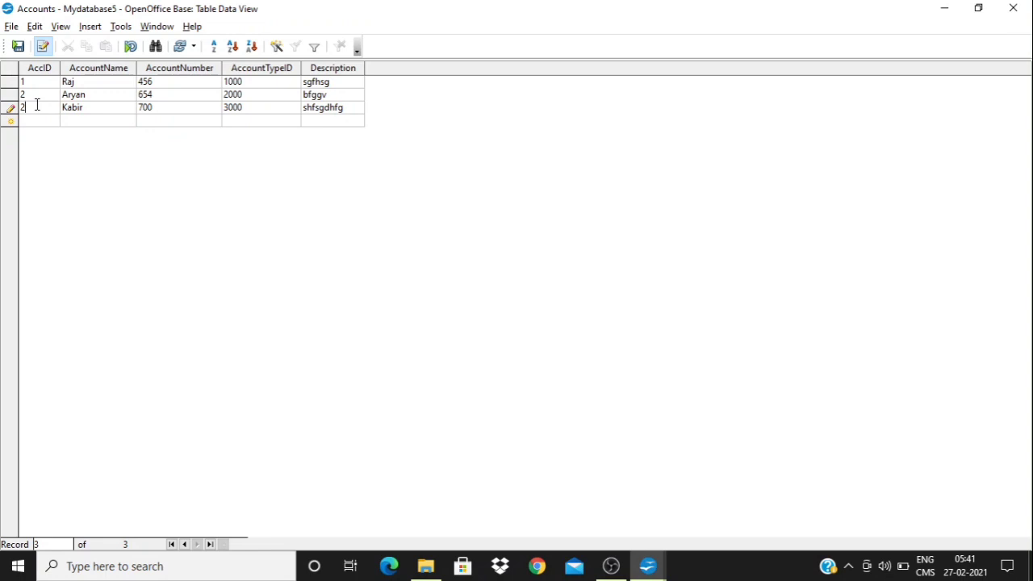
pyautogui.press('BackSpace')
pyautogui.write('3')
pyautogui.press('Down')
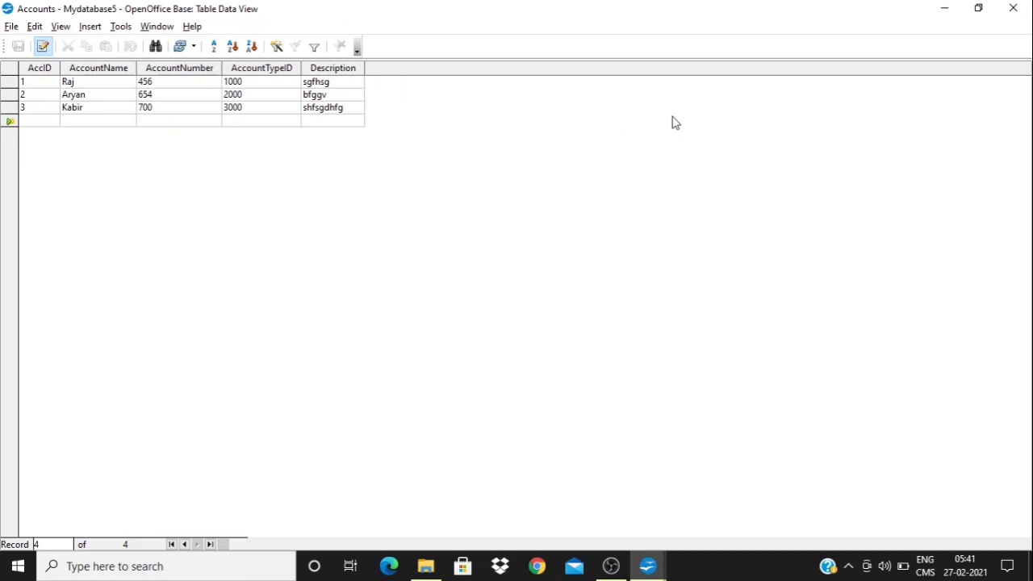
pyautogui.click(1013, 9)
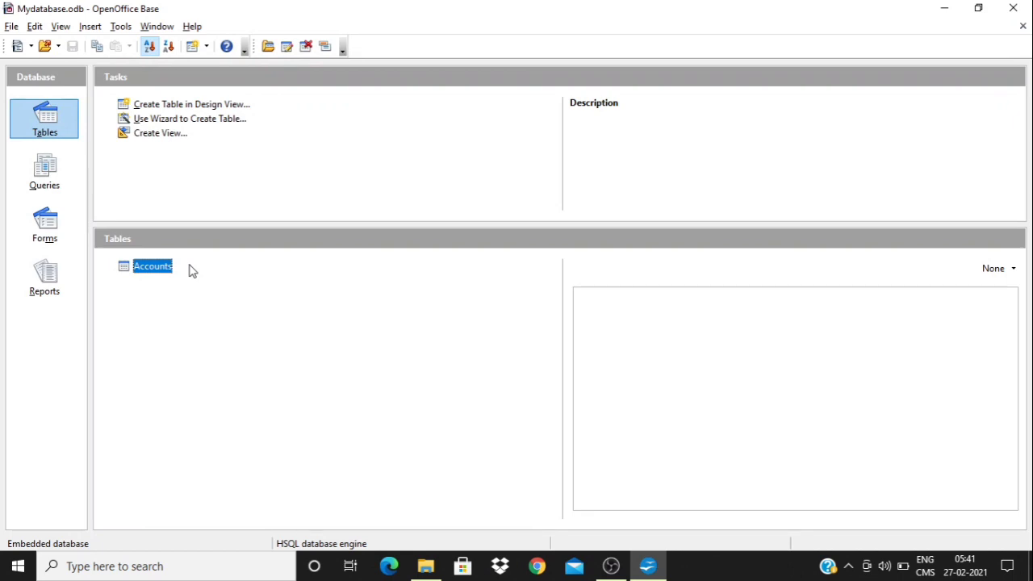
# Start a new table in design view and add a ROLL field of type Number [ NUMERIC ].
pyautogui.click(196, 106)
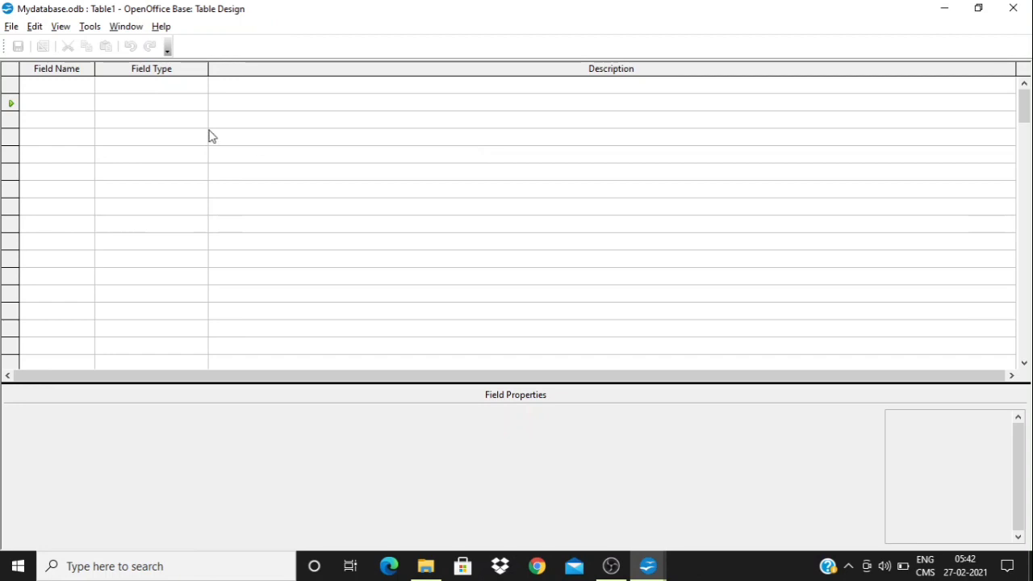
pyautogui.click(73, 87)
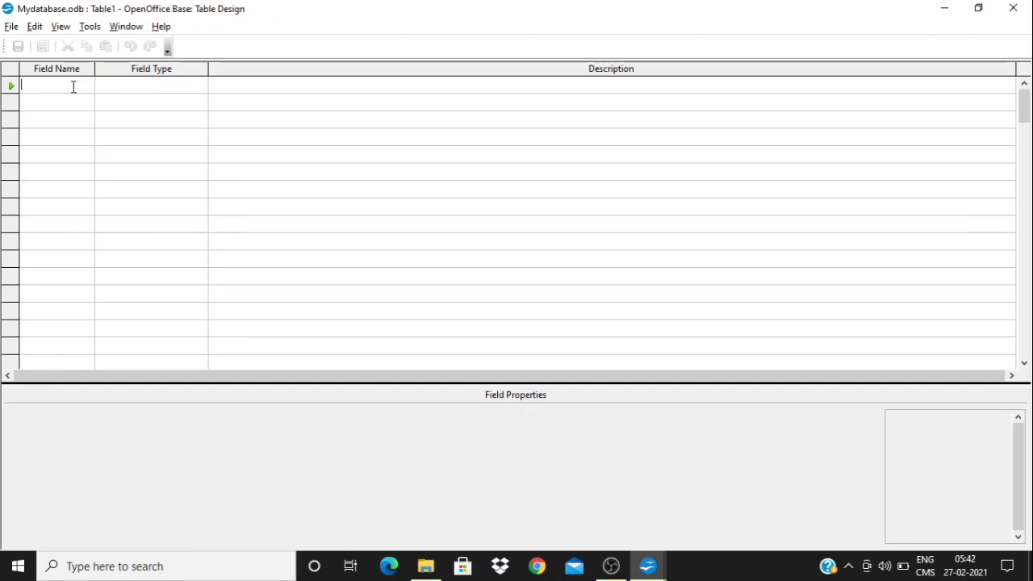
pyautogui.write('ROLL')
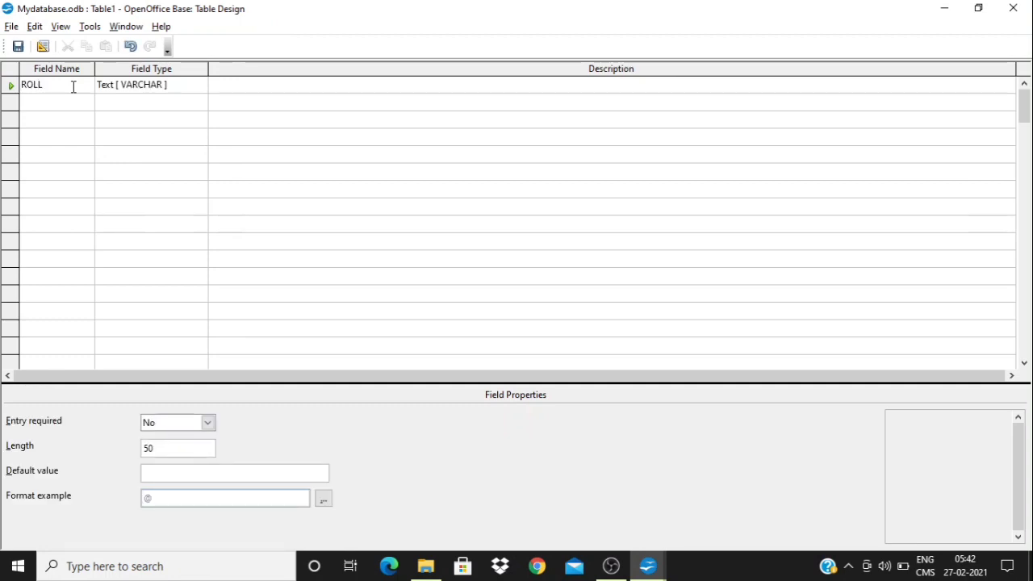
pyautogui.press('Tab')
pyautogui.press('n')
pyautogui.press('Tab')
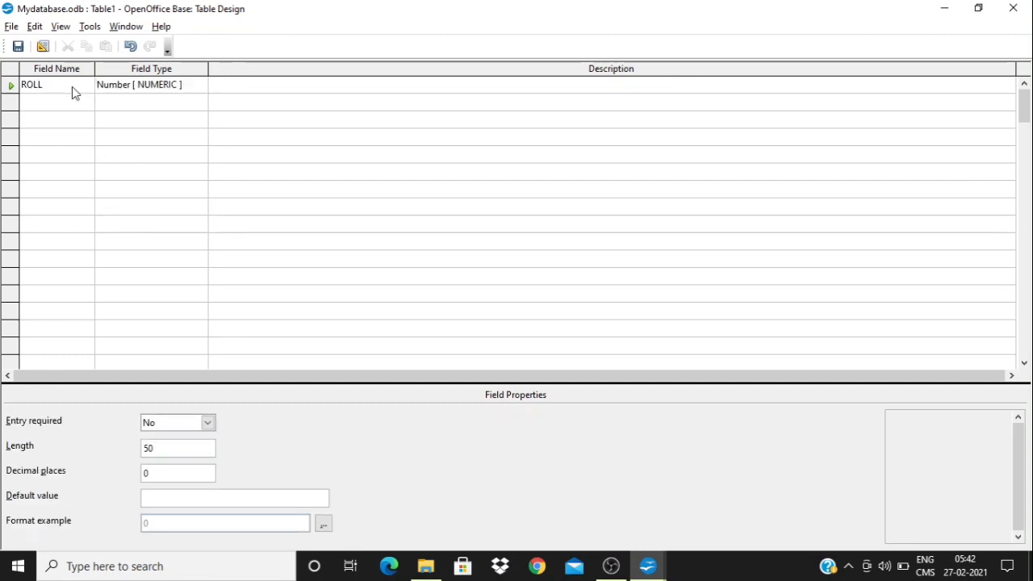
# Look through the available field types for the ROLL field, keeping Number [ NUMERIC ] as its type.
pyautogui.click(195, 90)
pyautogui.click(200, 86)
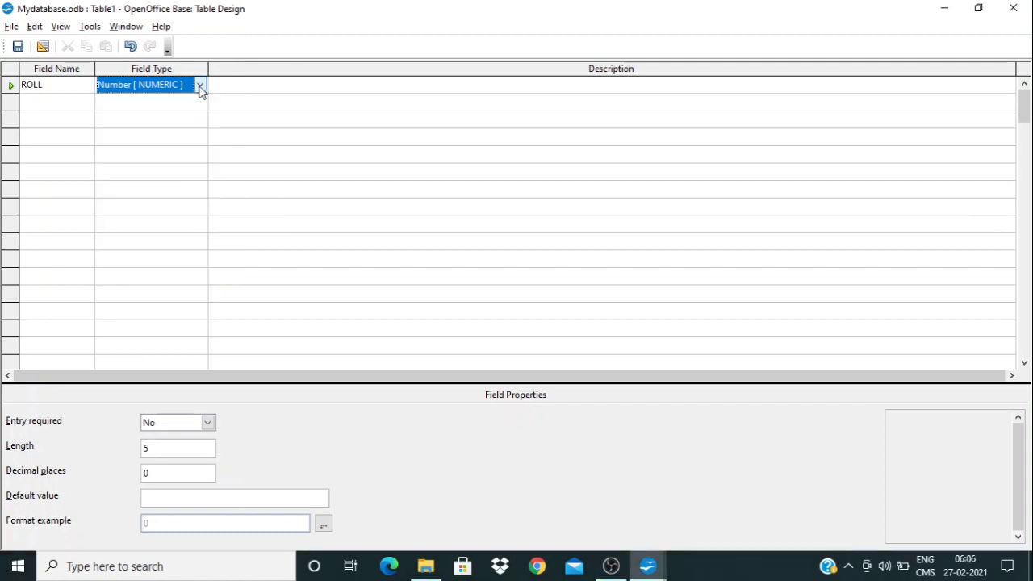
pyautogui.click(200, 86)
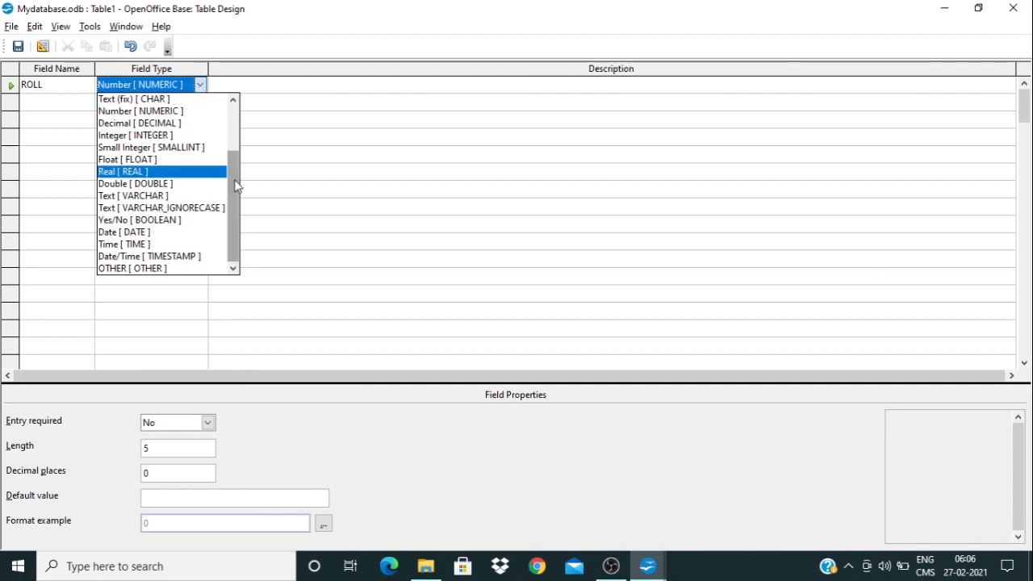
pyautogui.moveTo(236, 185); pyautogui.dragTo(231, 143)
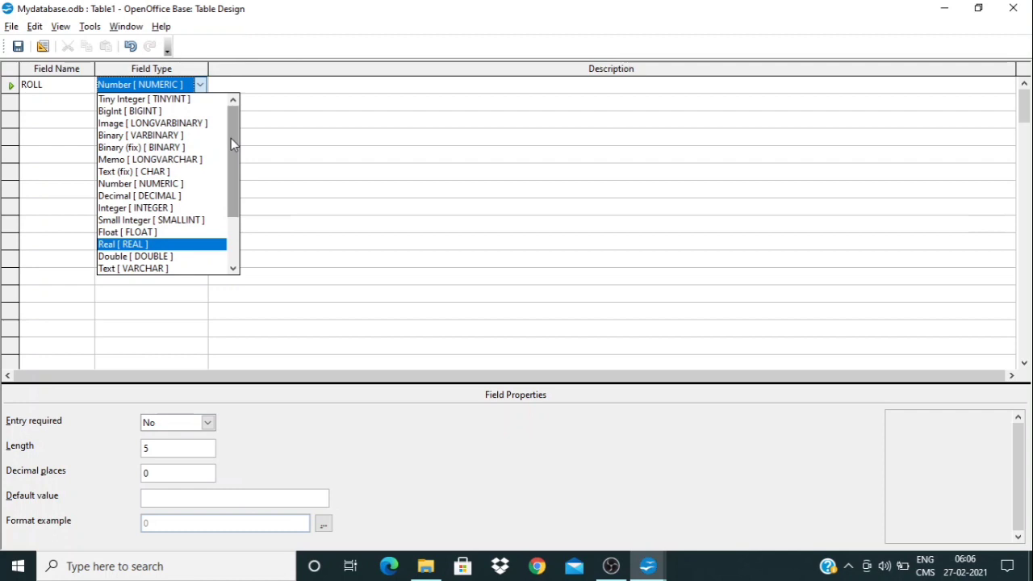
pyautogui.moveTo(230, 138); pyautogui.dragTo(230, 193)
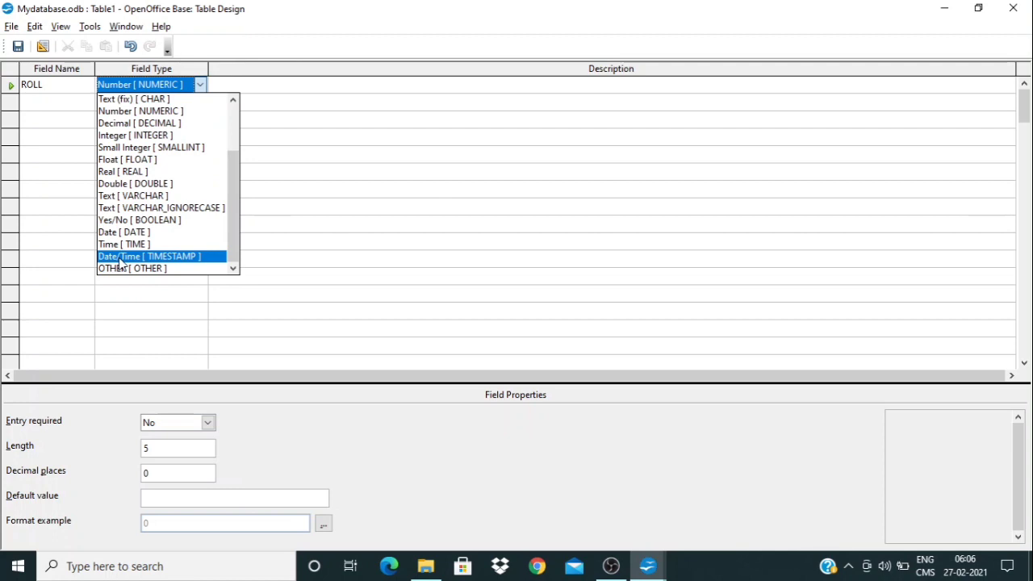
pyautogui.moveTo(233, 239); pyautogui.dragTo(234, 207)
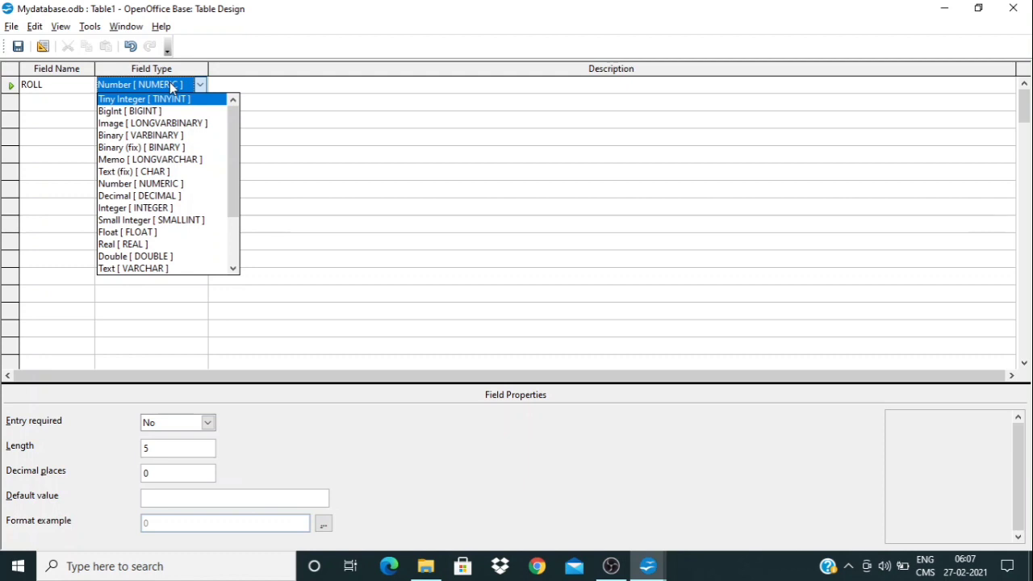
pyautogui.press('n')
pyautogui.press('Tab')
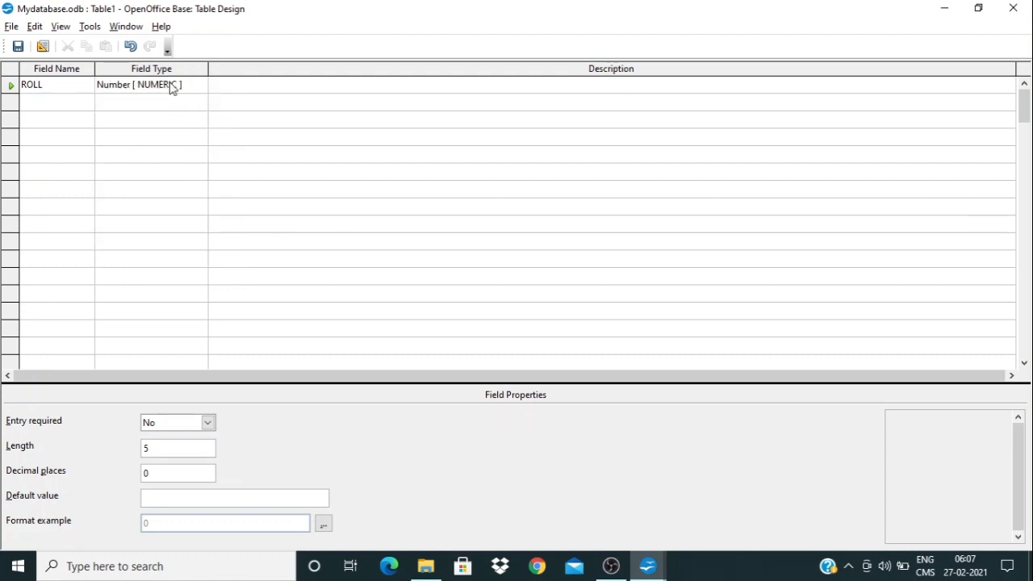
# Add the fields NAME, CLASS and SEC below ROLL, each with the type Text [ VARCHAR ].
pyautogui.press('Tab')
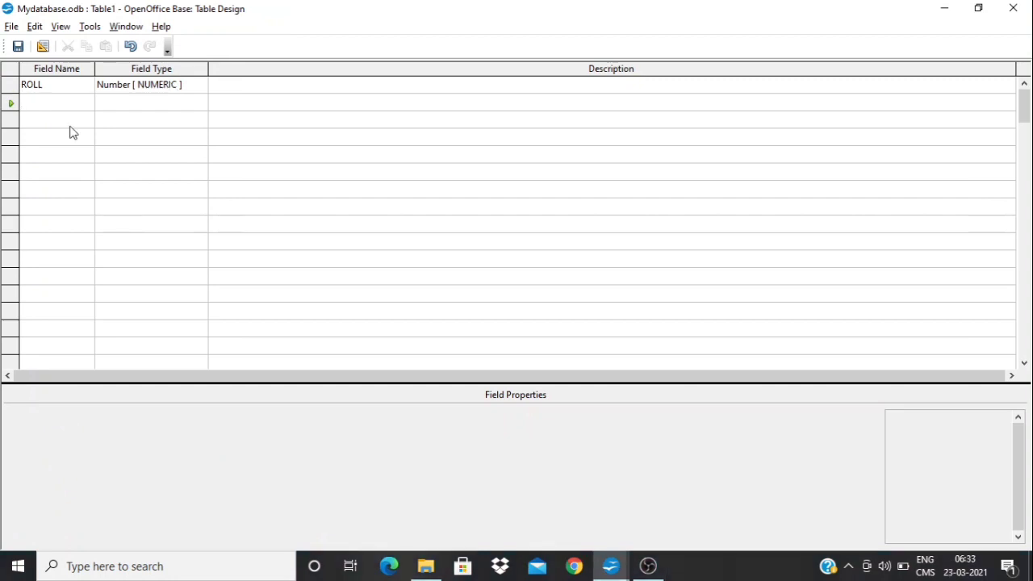
pyautogui.write('NAME')
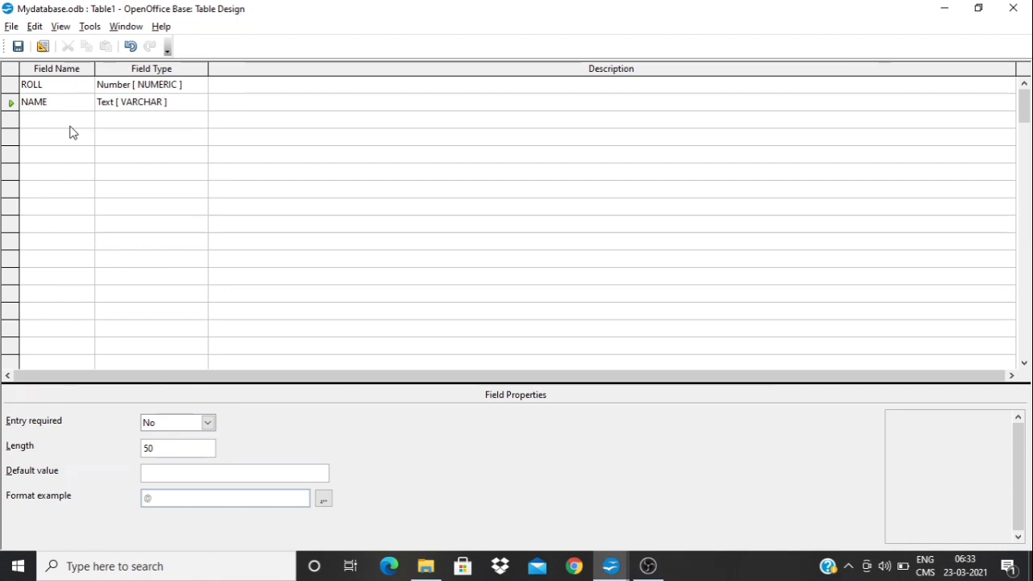
pyautogui.press('Tab')
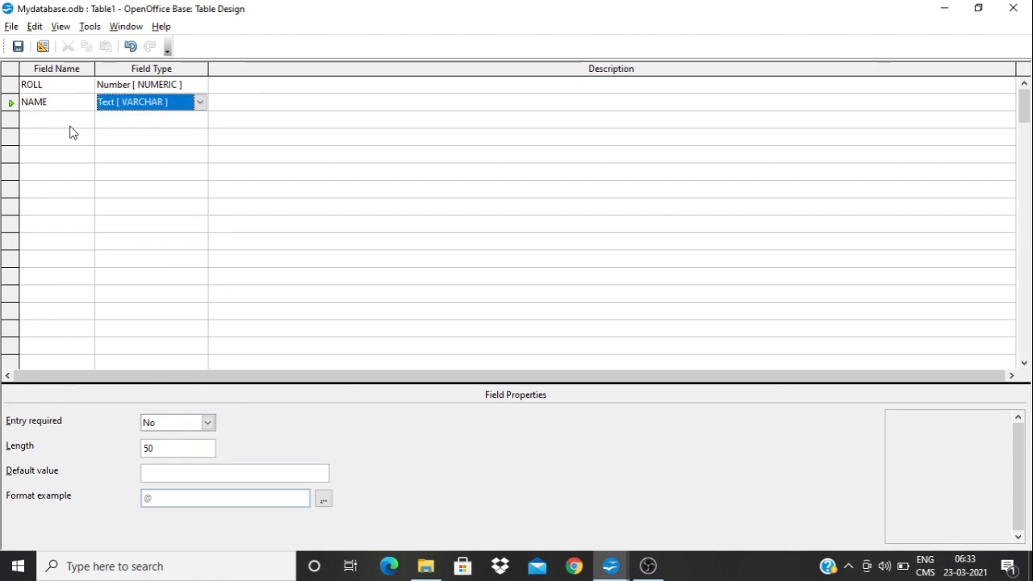
pyautogui.press('Tab')
pyautogui.click(71, 126)
pyautogui.write('CLASS')
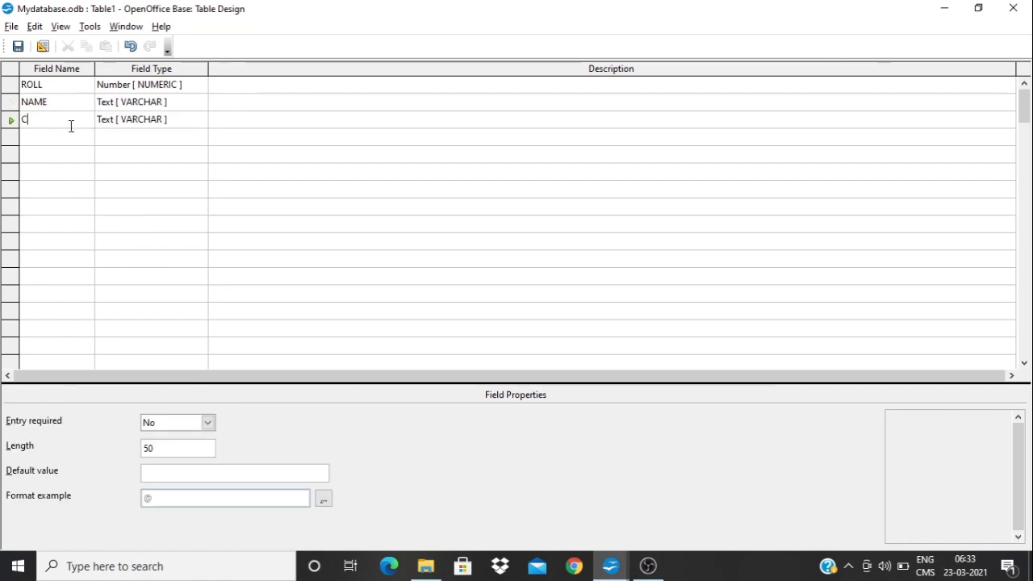
pyautogui.press('Tab')
pyautogui.press('Tab')
pyautogui.press('Tab')
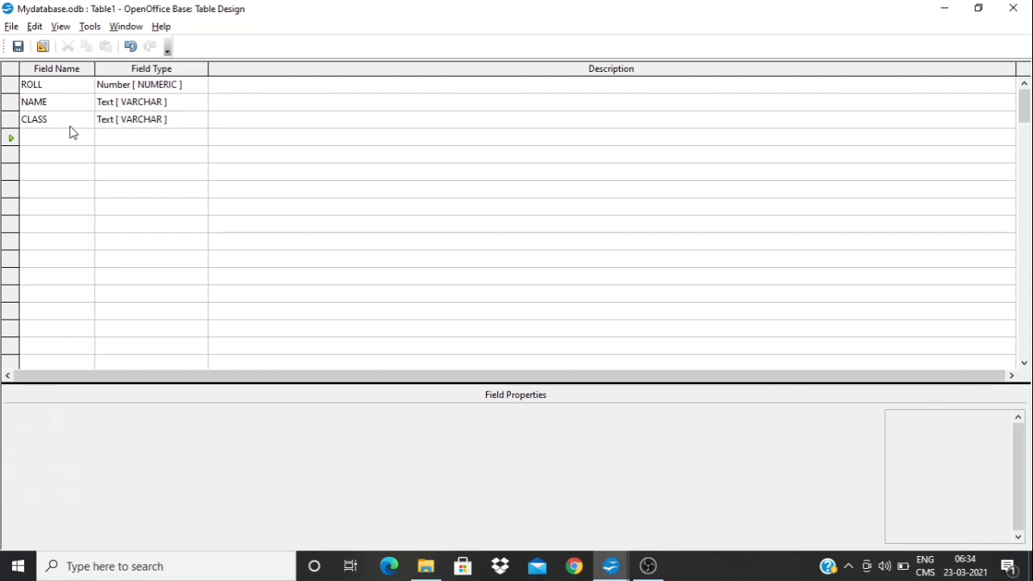
pyautogui.write('SEC')
pyautogui.press('Tab')
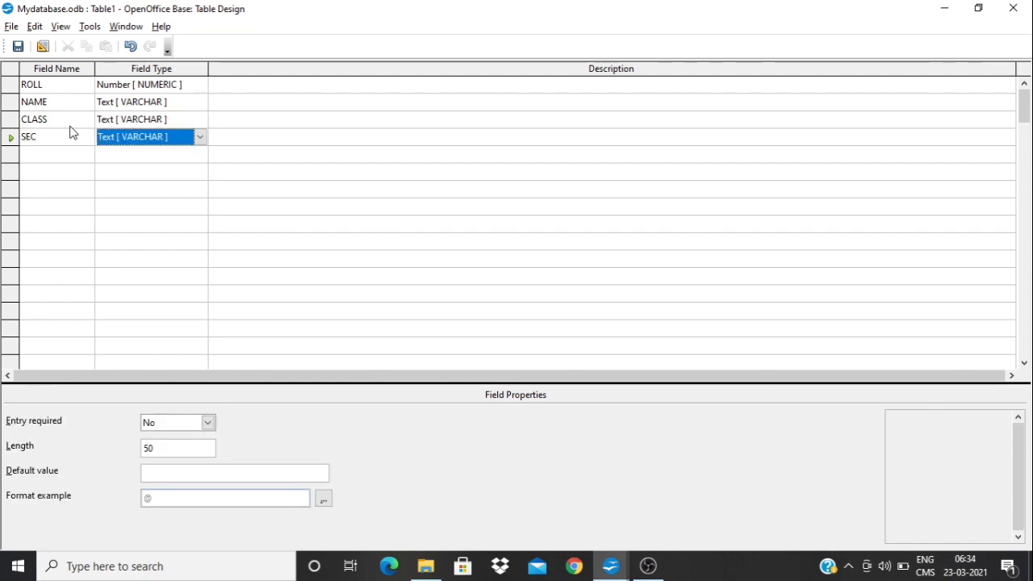
pyautogui.press('Tab')
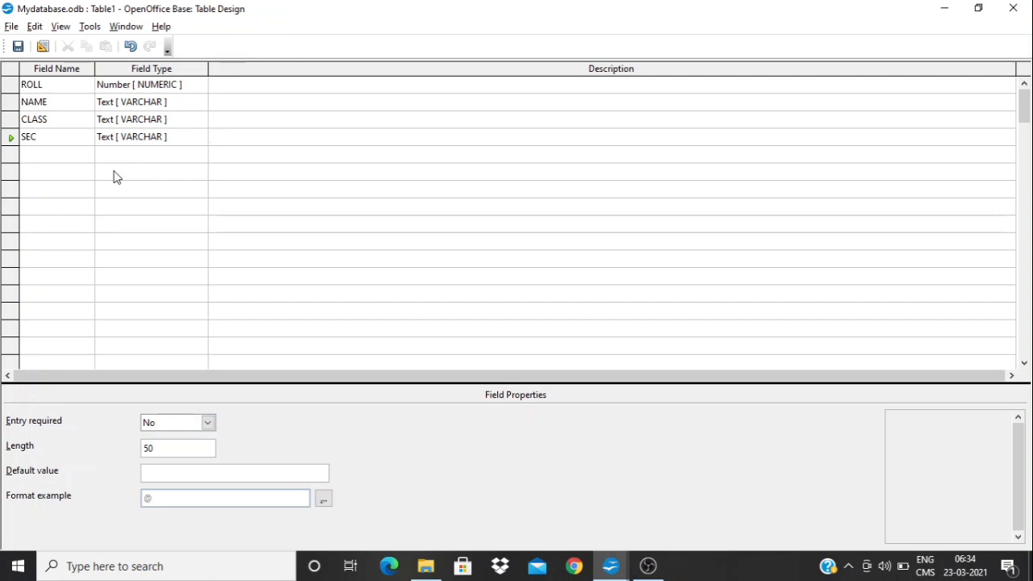
# Make the ROLL field the primary key of the new table.
pyautogui.click(10, 86)
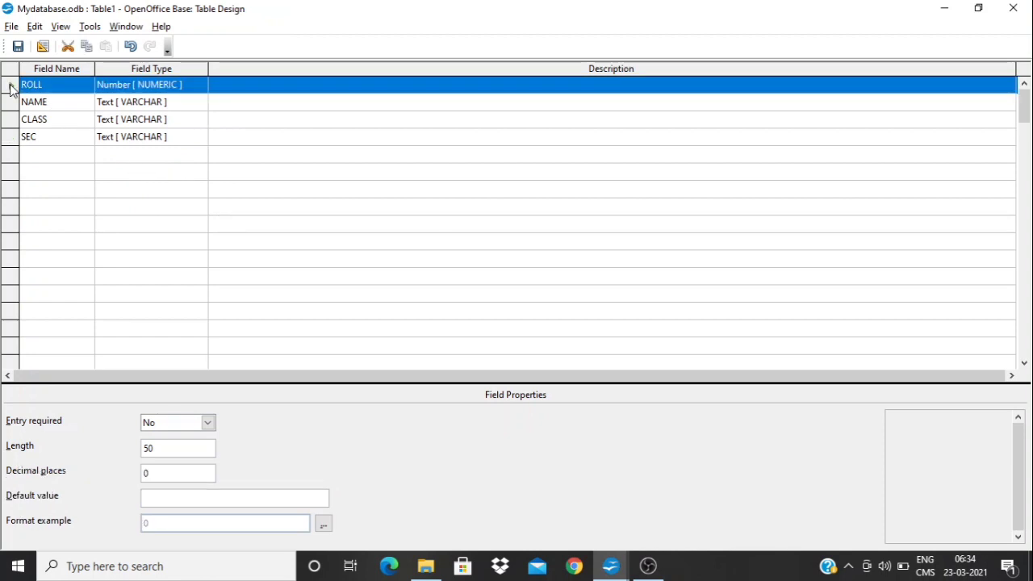
pyautogui.rightClick(11, 89)
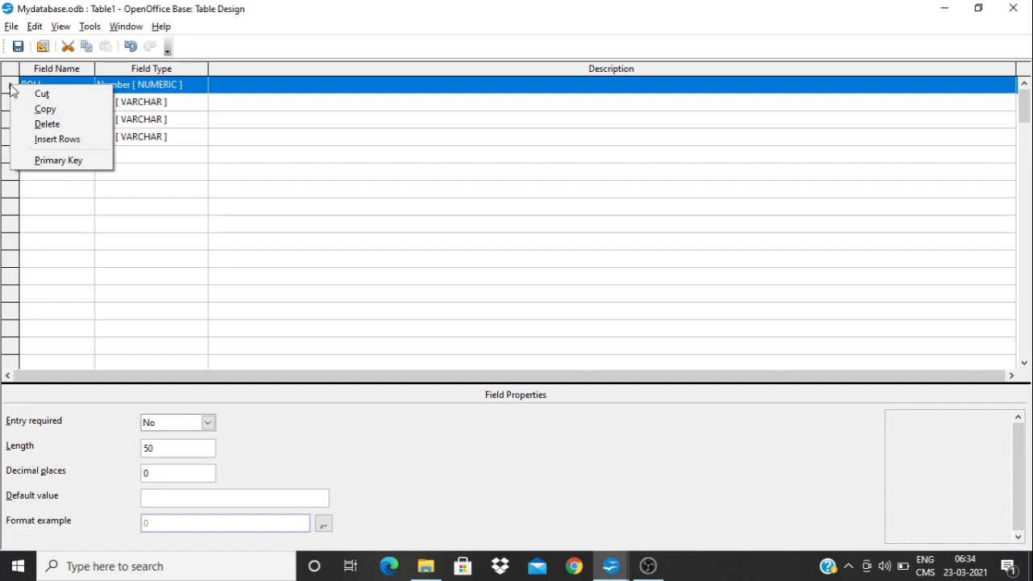
pyautogui.click(63, 165)
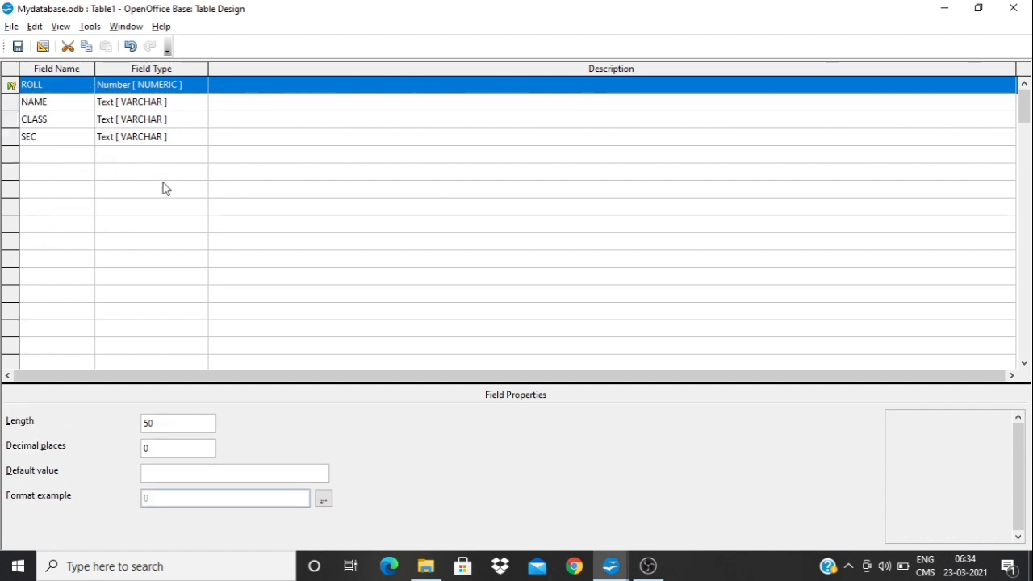
# Save the table under the name STUDENT and close its design window.
pyautogui.click(18, 47)
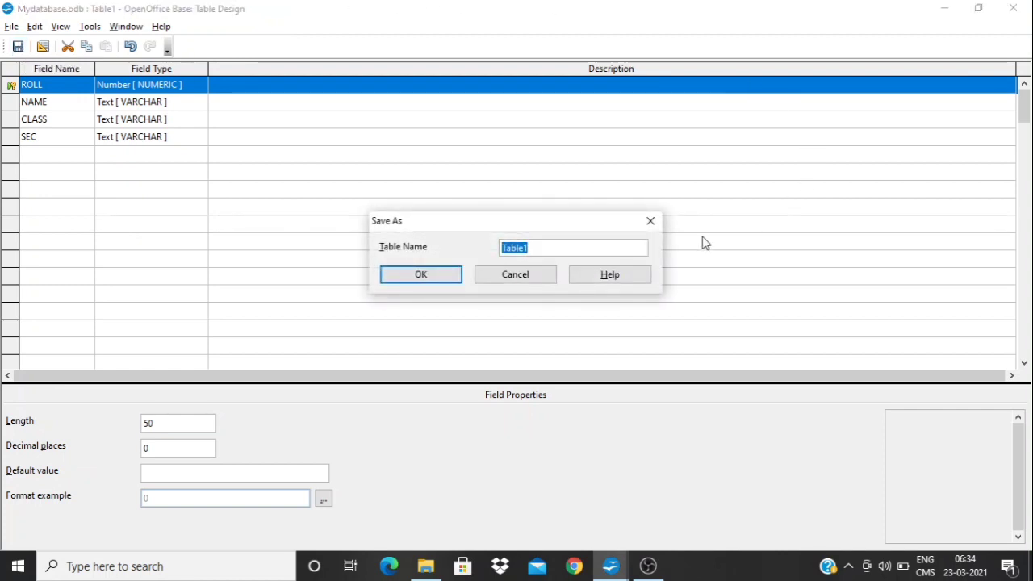
pyautogui.press('BackSpace')
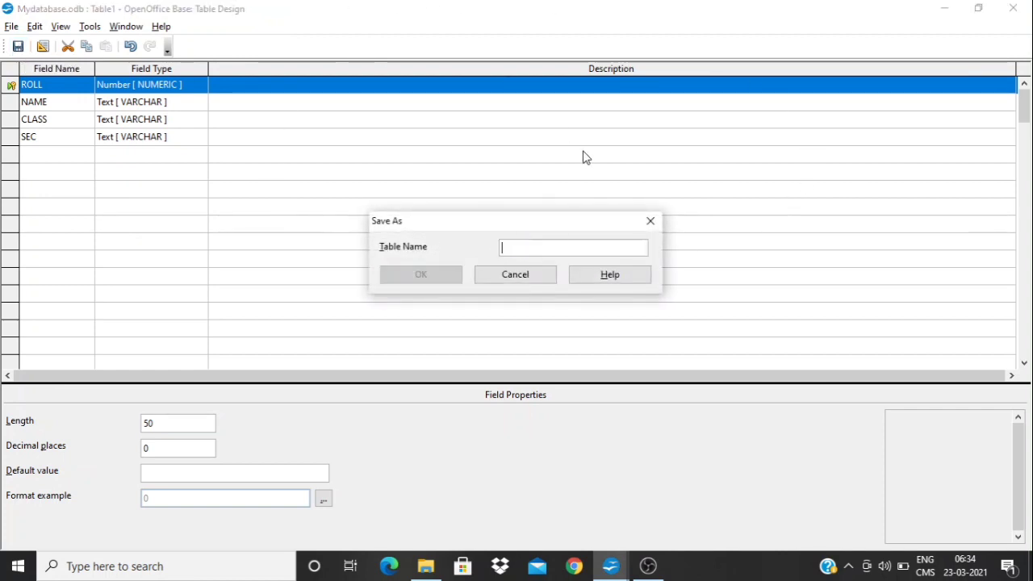
pyautogui.write('STUDE')
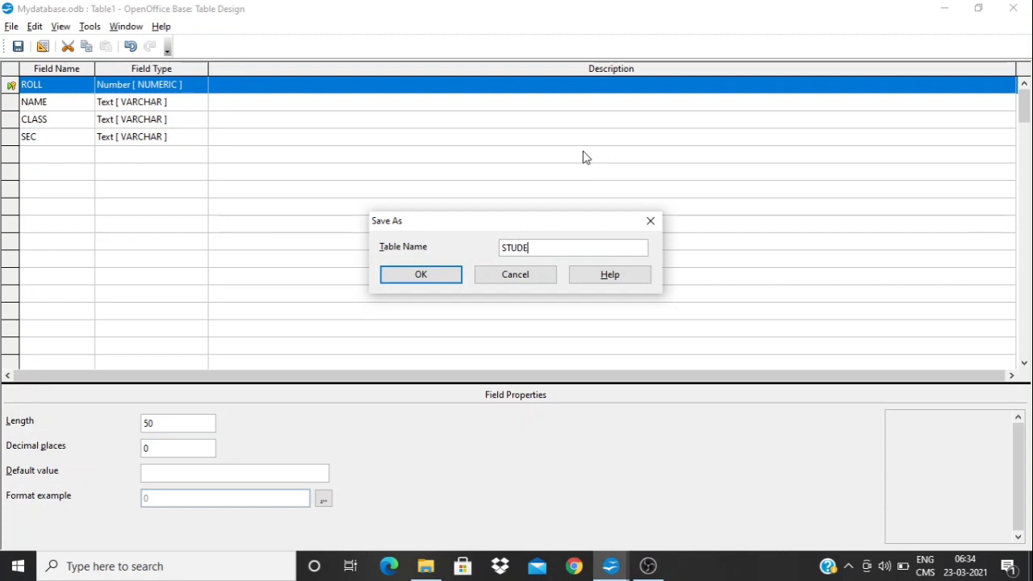
pyautogui.write('NT')
pyautogui.click(420, 279)
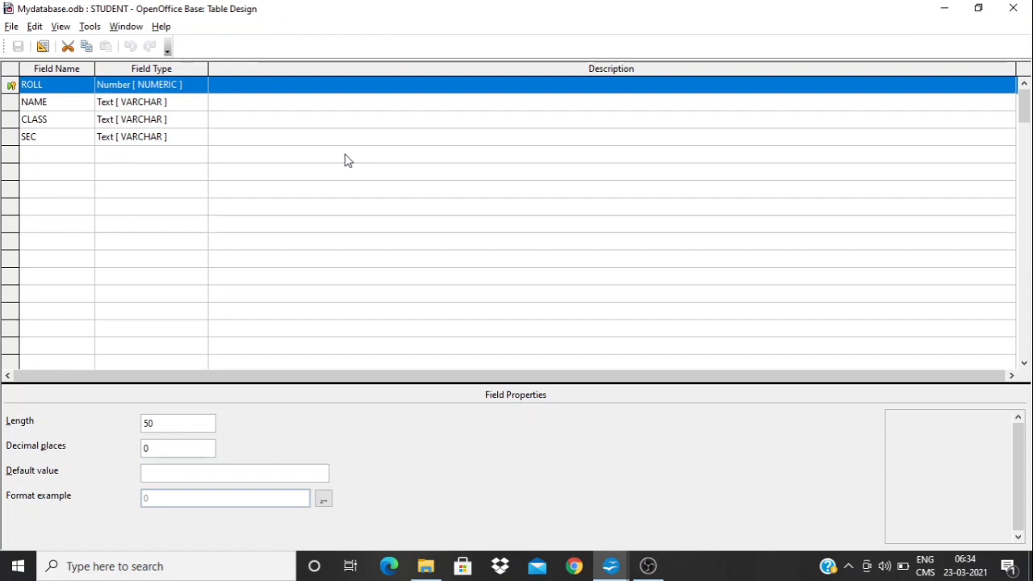
pyautogui.click(1014, 11)
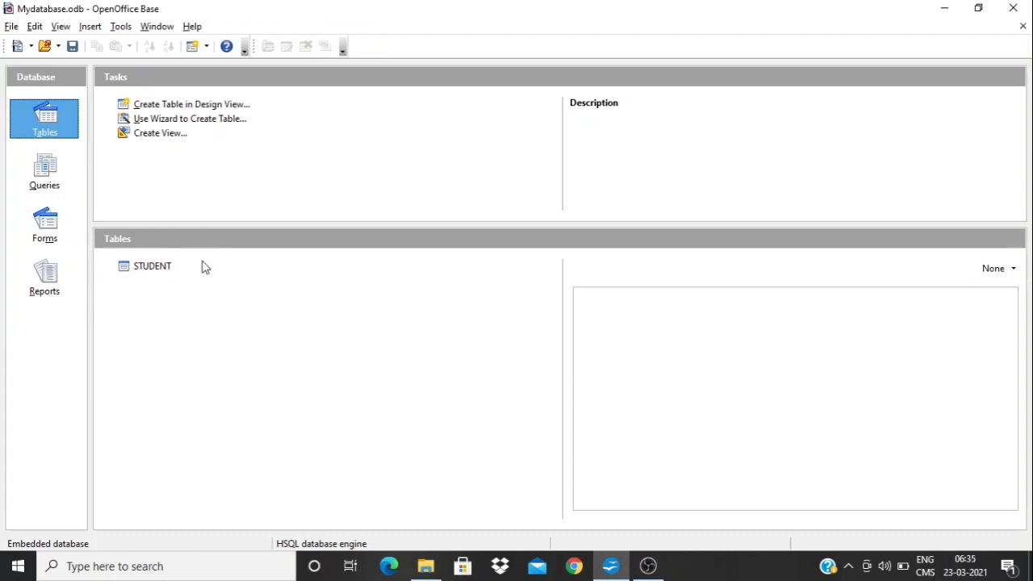
# Edit the STUDENT table's design to add a CITY field of type Text [ VARCHAR ] below SEC, then save and close the design.
pyautogui.rightClick(151, 271)
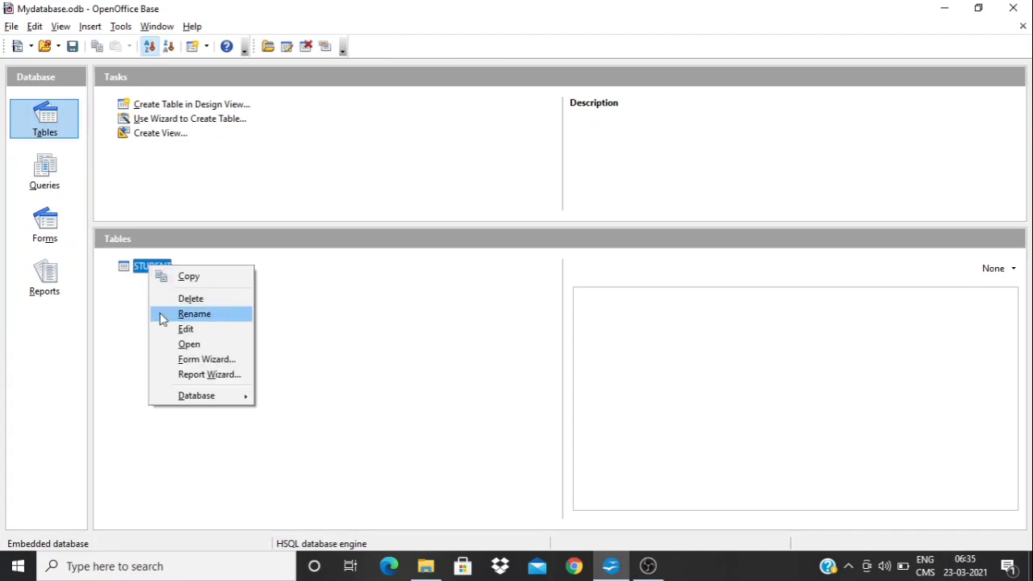
pyautogui.click(184, 331)
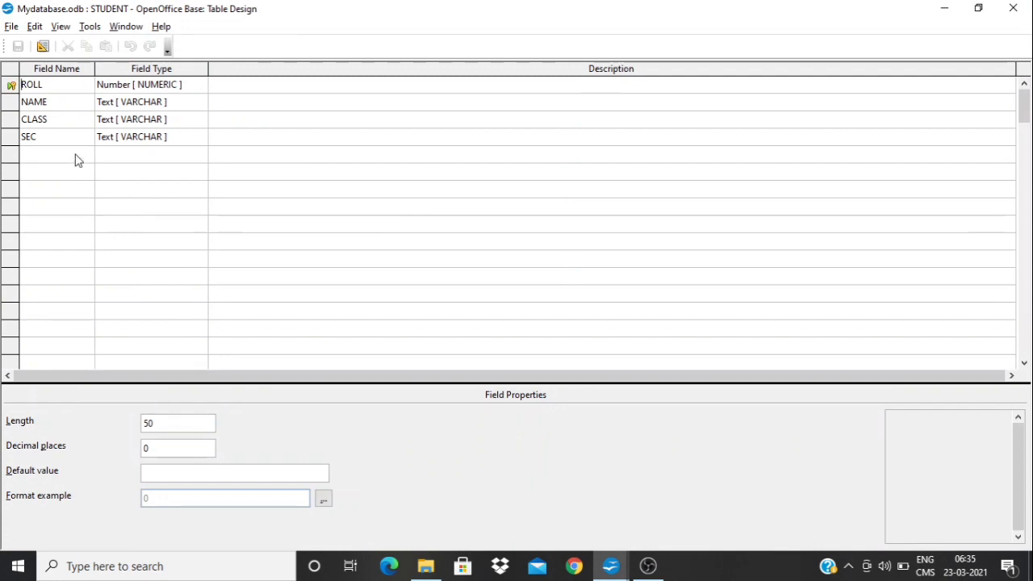
pyautogui.click(48, 154)
pyautogui.write('CITY')
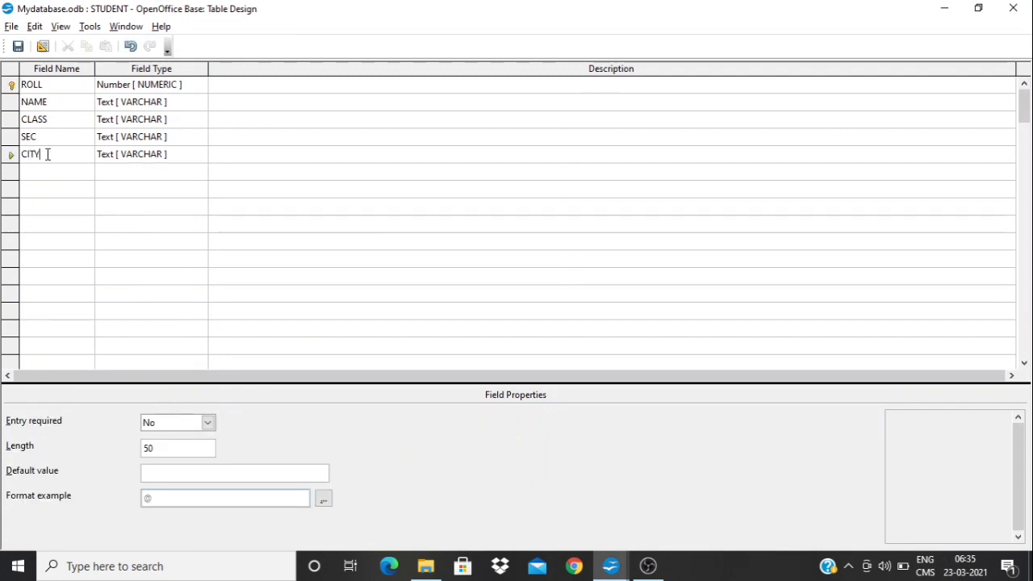
pyautogui.press('Tab')
pyautogui.press('Tab')
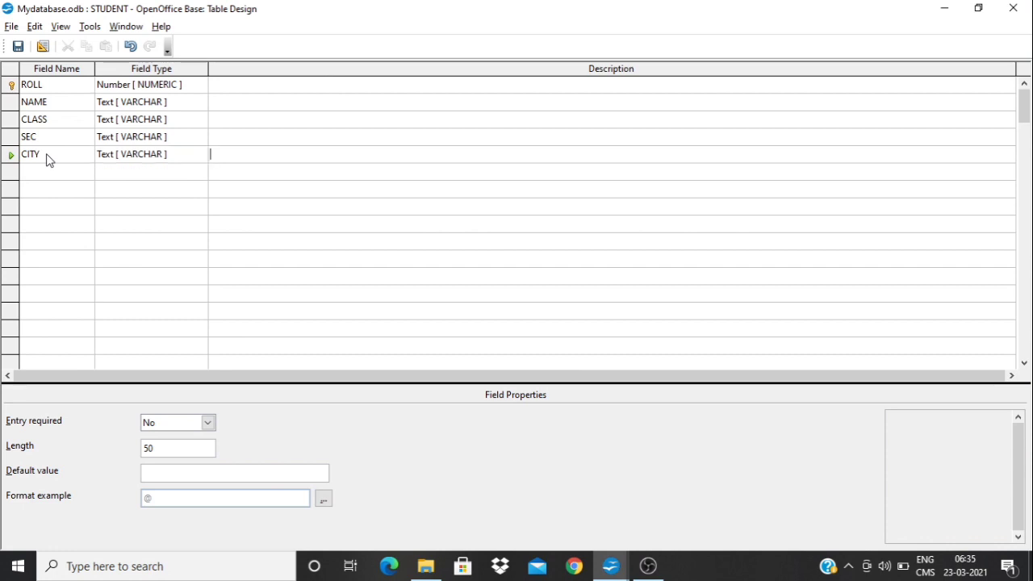
pyautogui.click(18, 46)
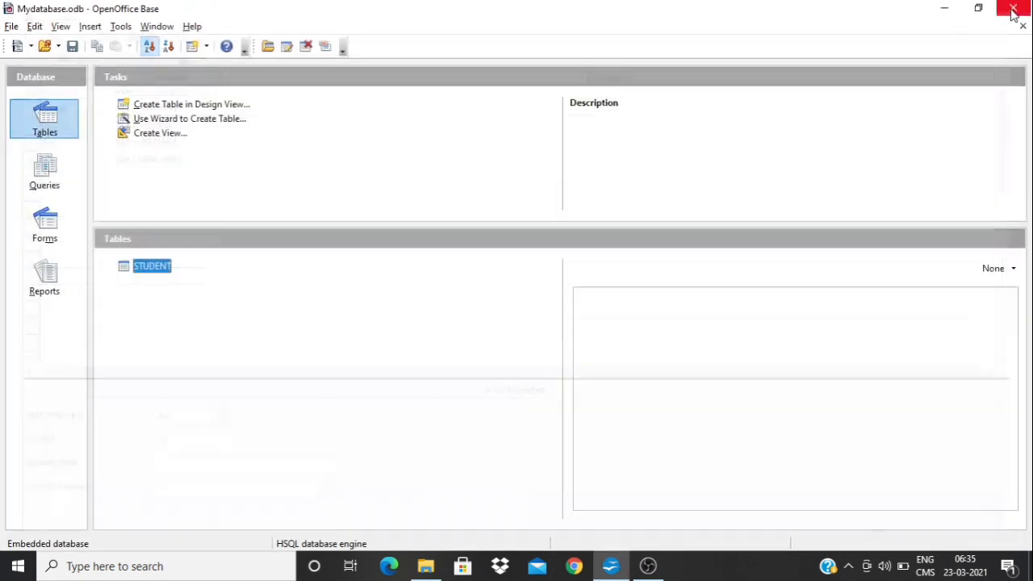
pyautogui.click(1012, 11)
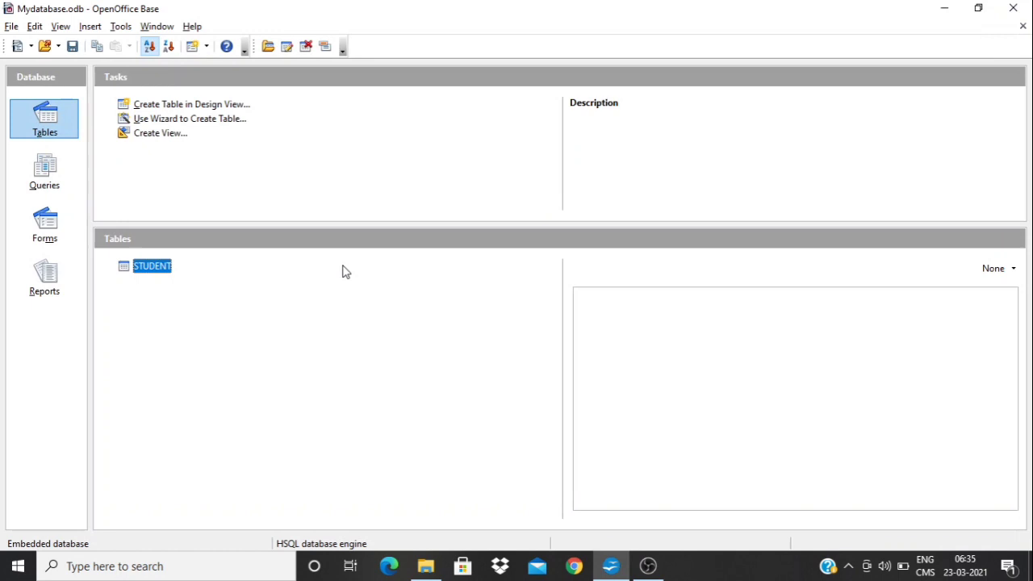
# Open the STUDENT table and enter the first record with ROLL 1, the student's name, CLASS X, SEC A and CITY RANCHI.
pyautogui.rightClick(151, 275)
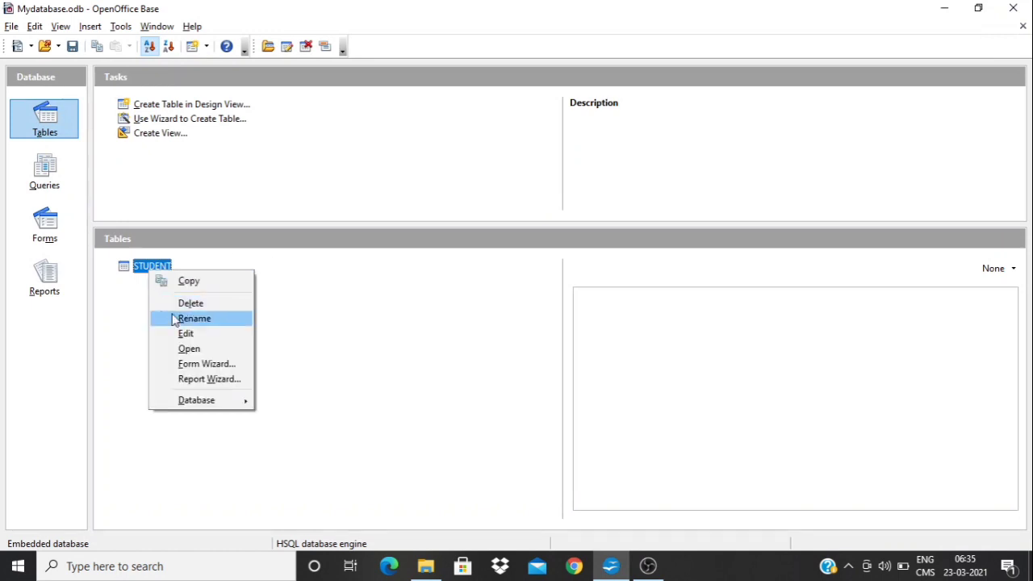
pyautogui.click(190, 349)
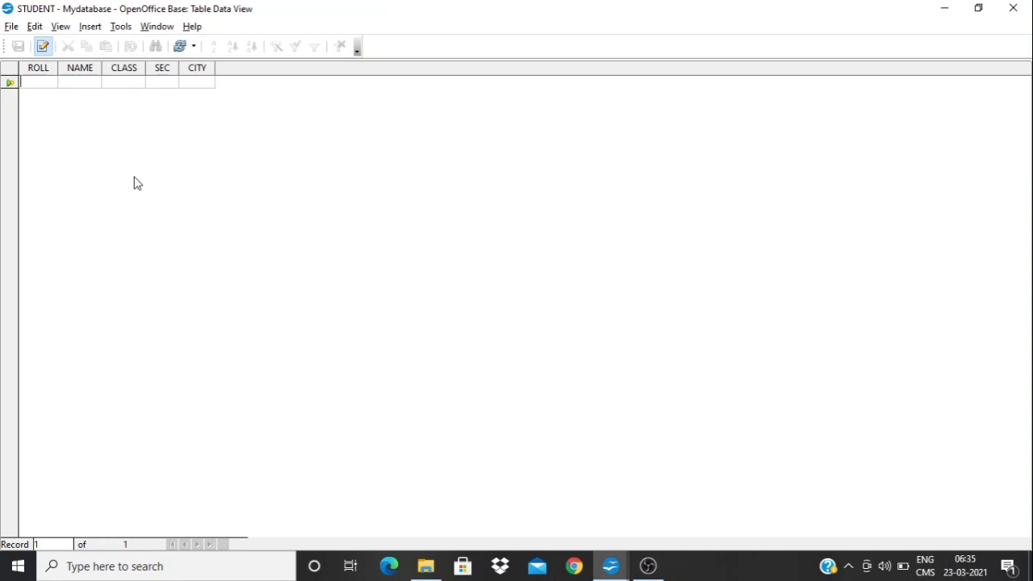
pyautogui.write('1')
pyautogui.press('Tab')
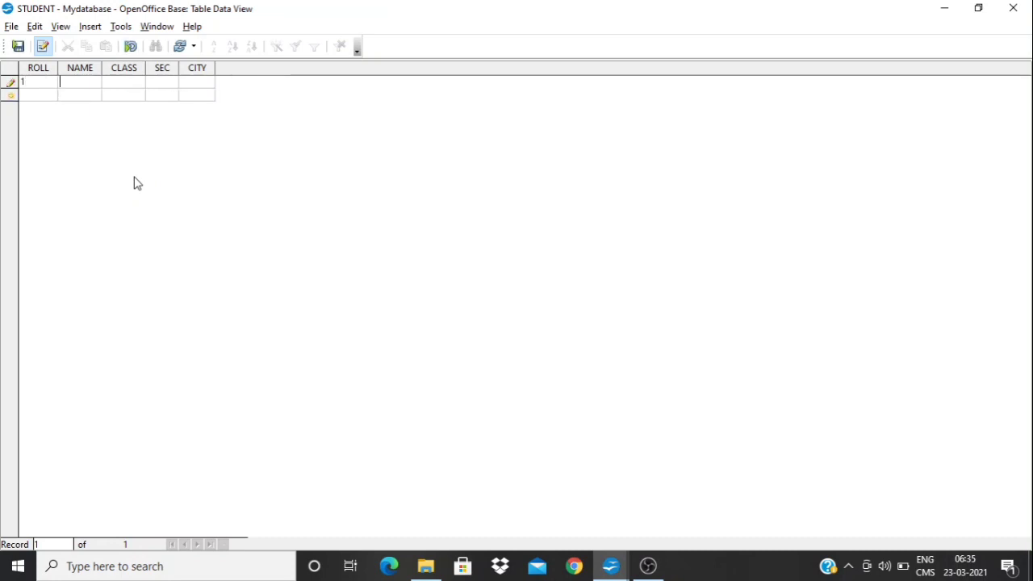
pyautogui.write('RAJ')
pyautogui.press('Tab')
pyautogui.write('X')
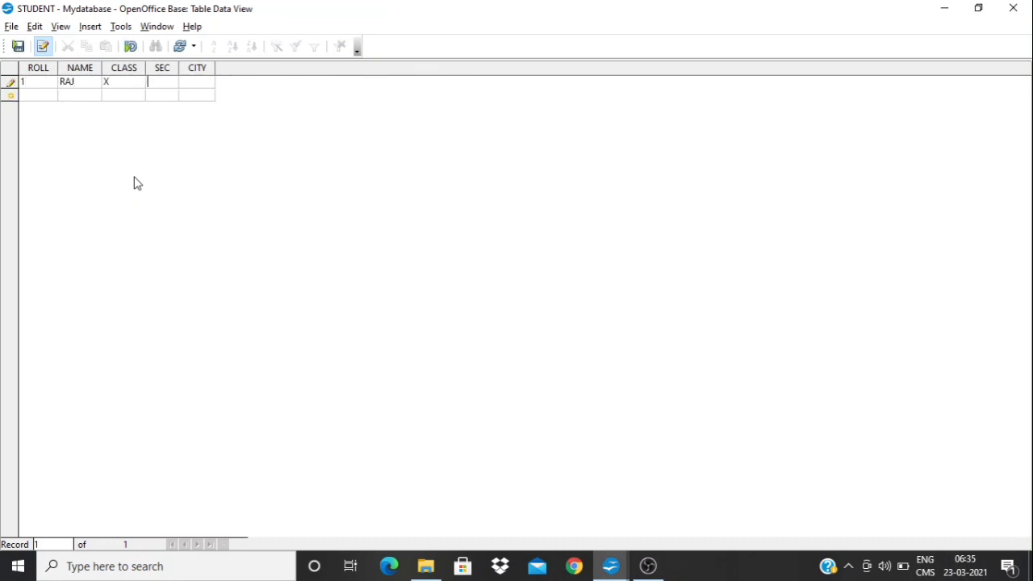
pyautogui.press('Tab')
pyautogui.write('A')
pyautogui.press('Tab')
pyautogui.write('RANCHI')
pyautogui.press('Tab')
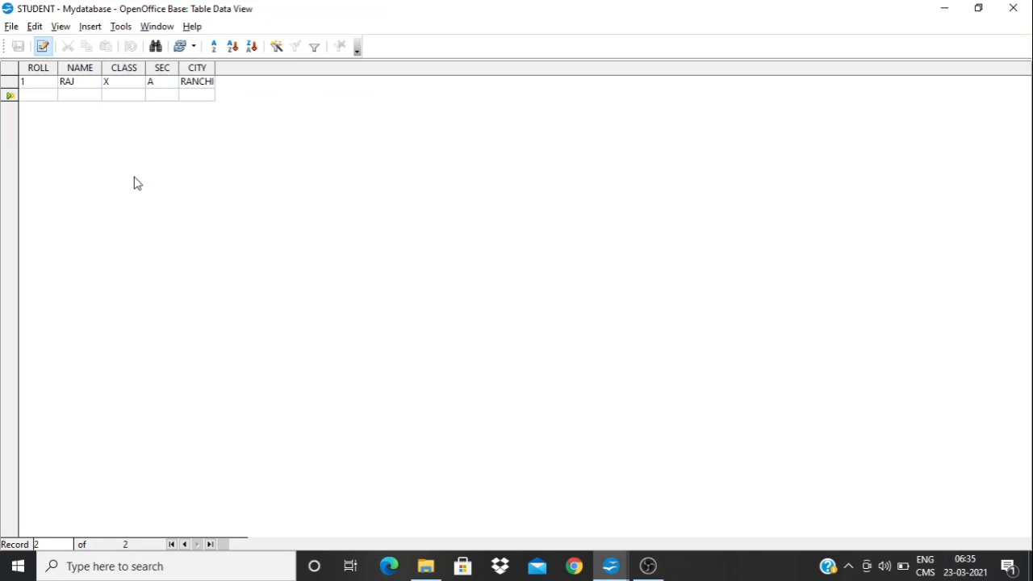
# Enter the second record with ROLL 2, the student's name, CLASS X, SEC A and CITY RANCHI.
pyautogui.write('2')
pyautogui.press('Tab')
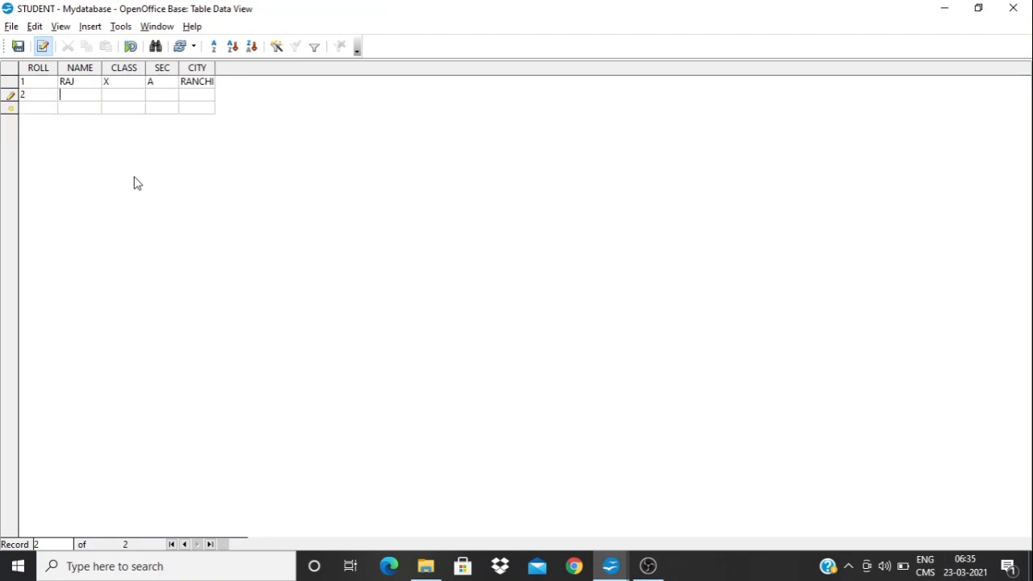
pyautogui.write('ARYAN')
pyautogui.write('X')
pyautogui.press('Tab')
pyautogui.write('A')
pyautogui.press('Tab')
pyautogui.write('RANCHI')
pyautogui.press('Tab')
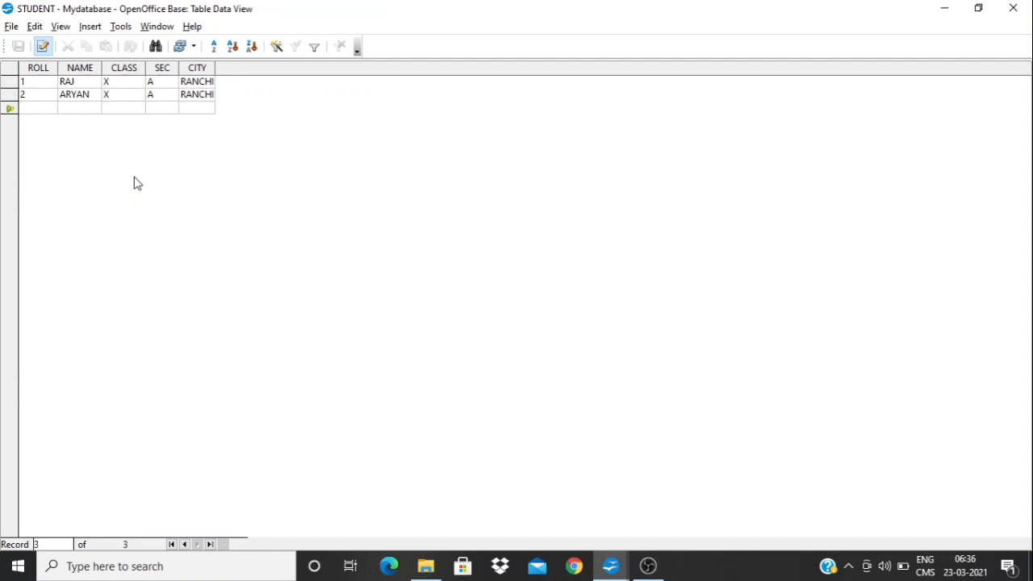
# Start the third record with ROLL 3 and widen the CITY and NAME columns.
pyautogui.write('3')
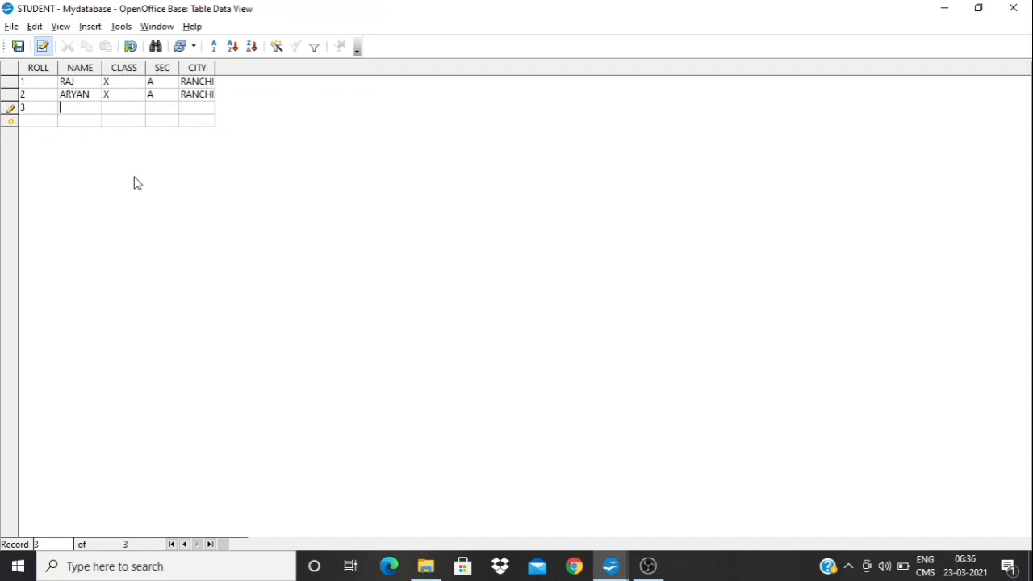
pyautogui.press('Tab')
pyautogui.moveTo(214, 68); pyautogui.dragTo(238, 68)
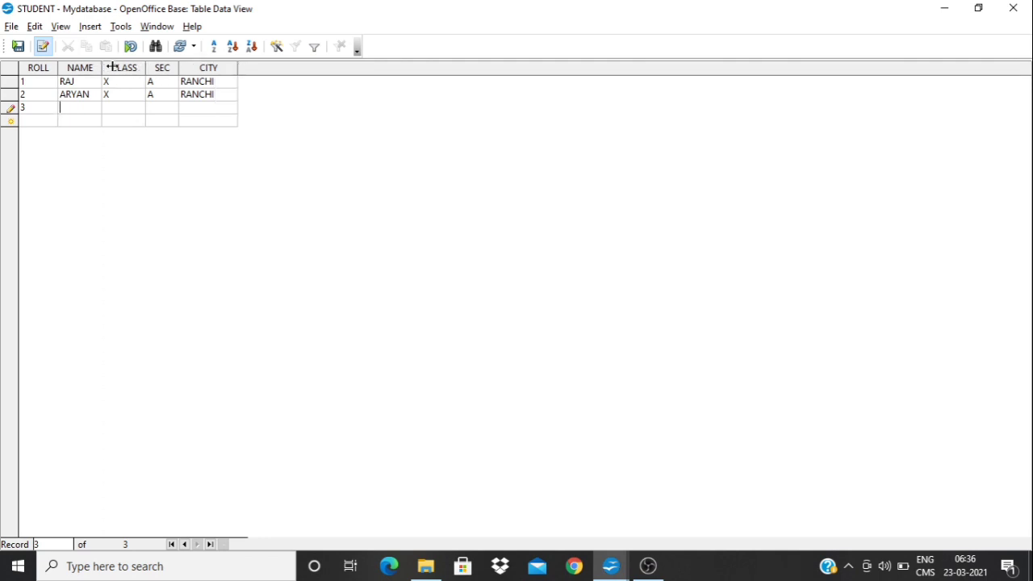
pyautogui.moveTo(110, 68); pyautogui.dragTo(117, 68)
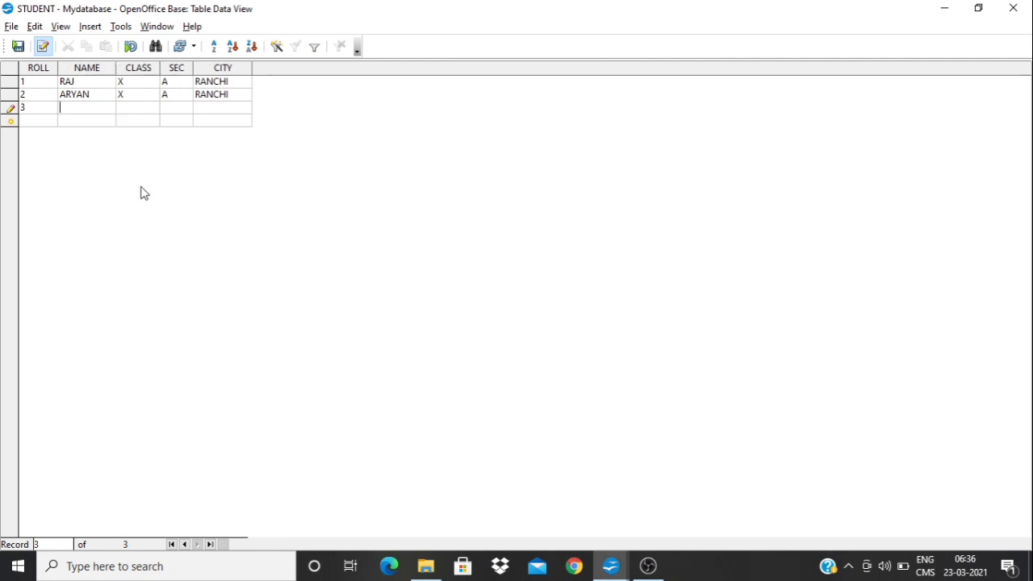
# Fill in the third record's student name, CLASS X, SEC A and CITY RANCHI.
pyautogui.write('SHUBHAM')
pyautogui.write('X')
pyautogui.press('Tab')
pyautogui.write('A')
pyautogui.press('Tab')
pyautogui.write('RANCHI')
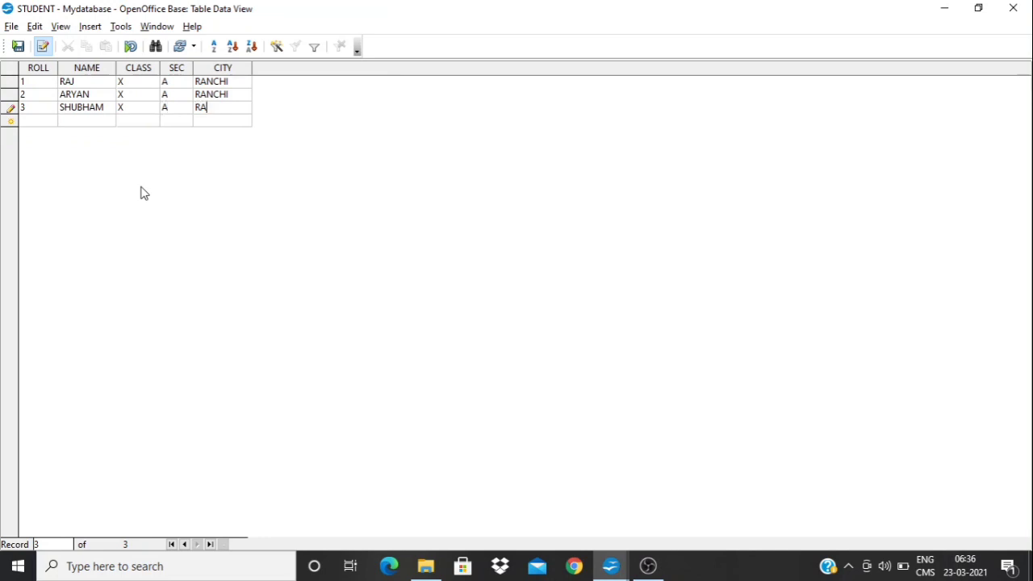